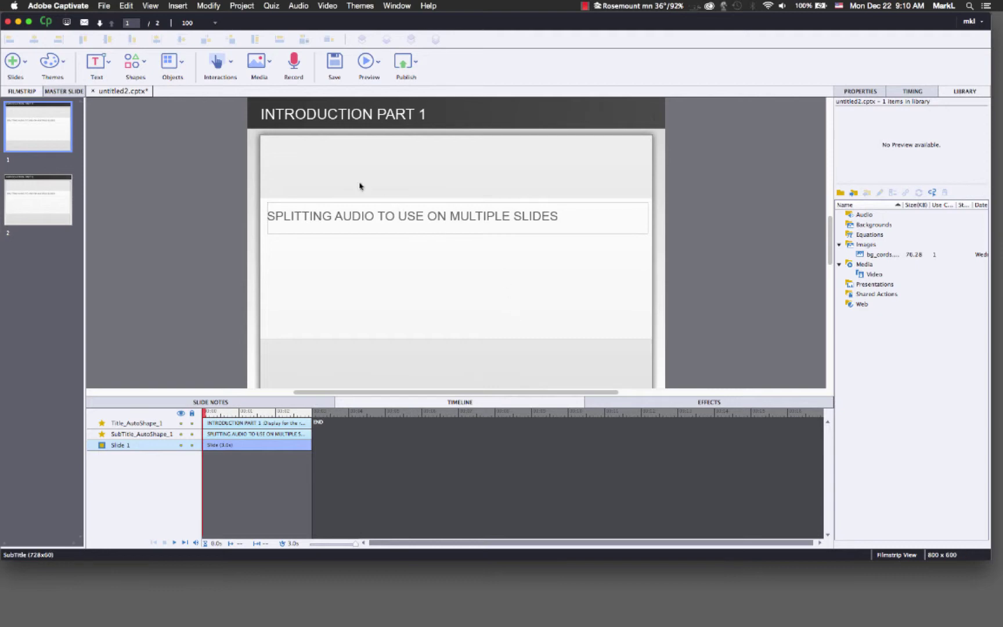
Step: Record about 17 seconds of narration for slide 1 using the Logitech USB Headset
left_click(298, 6)
mouse_move(307, 30)
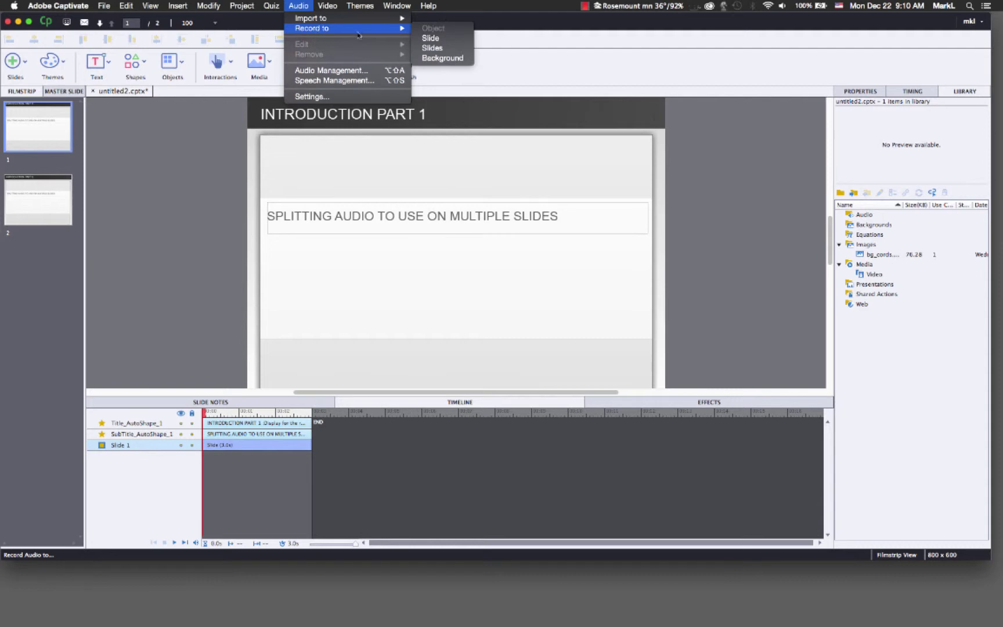
left_click(445, 39)
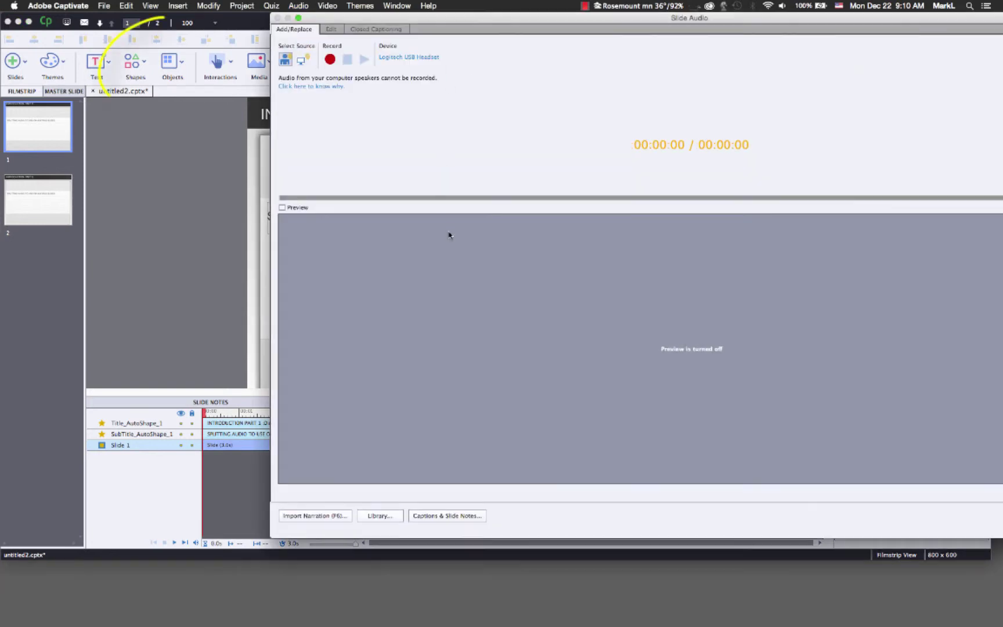
left_click_drag(437, 22, 201, 30)
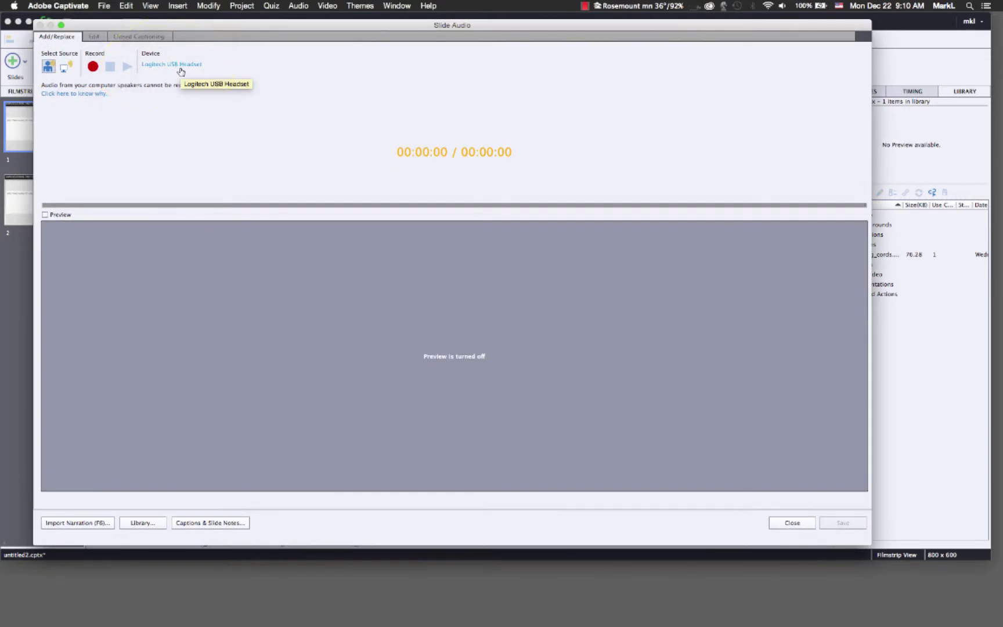
left_click(93, 67)
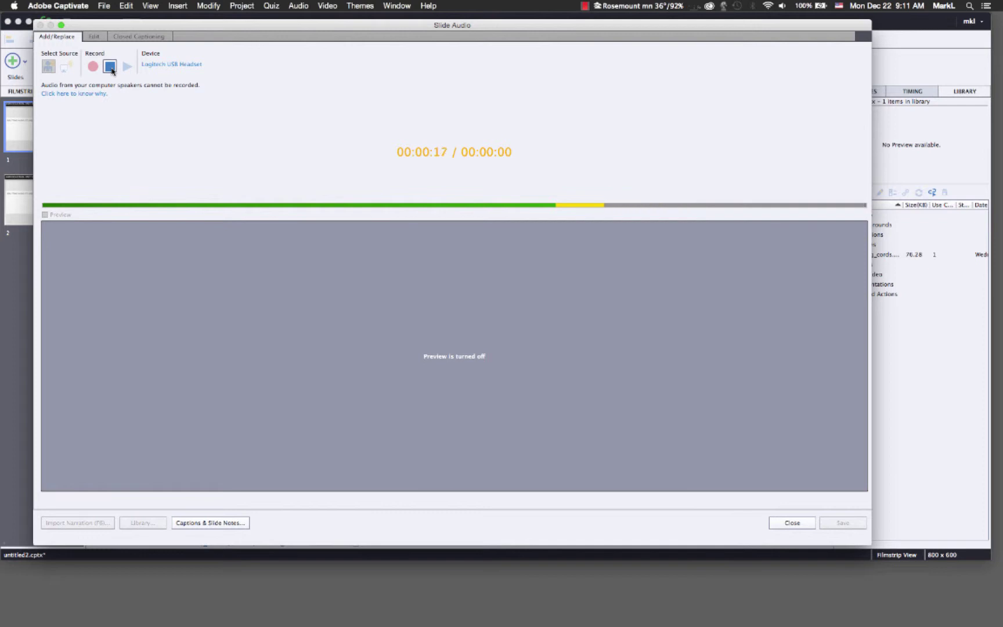
left_click(110, 67)
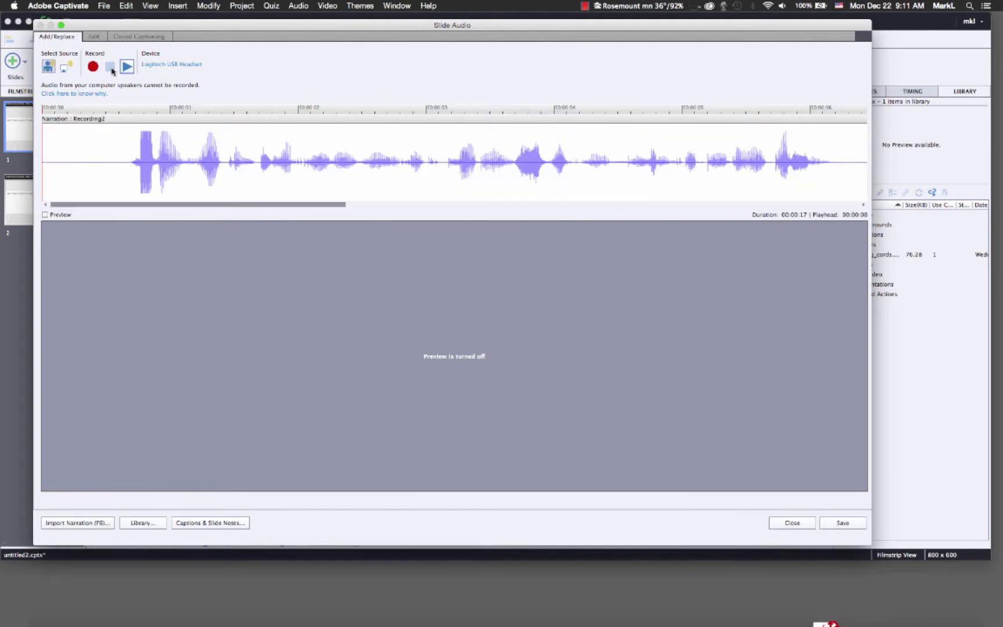
Step: Play parts of the recorded narration and examine its waveform through to the end
left_click(127, 67)
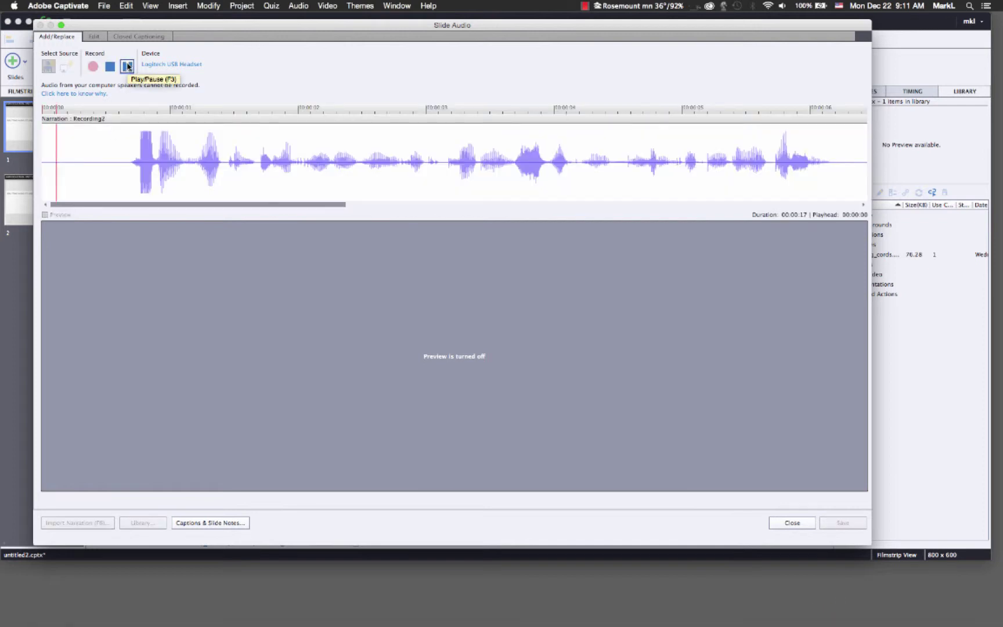
left_click(128, 67)
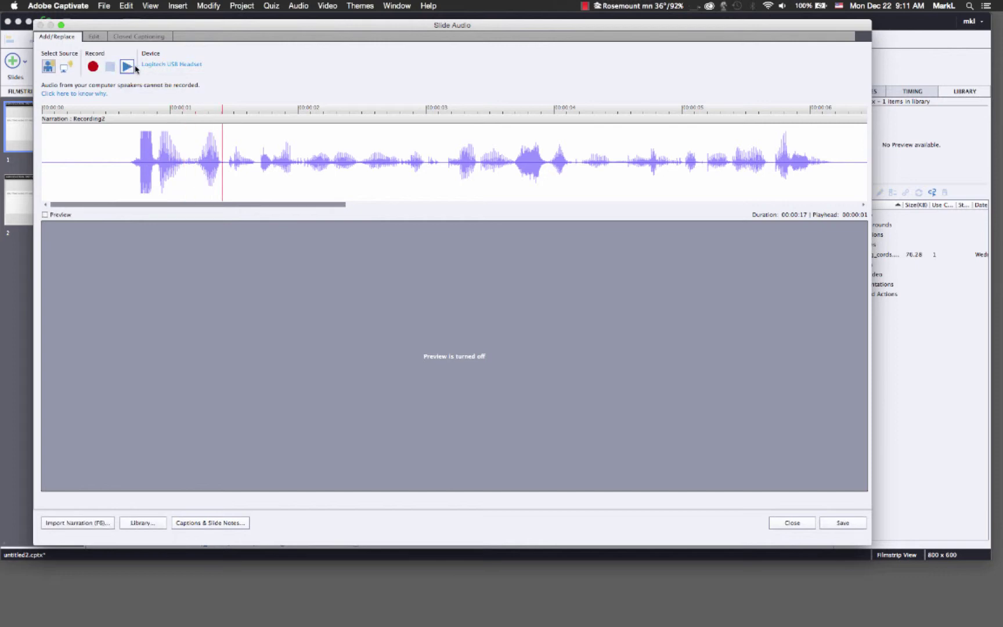
left_click(128, 69)
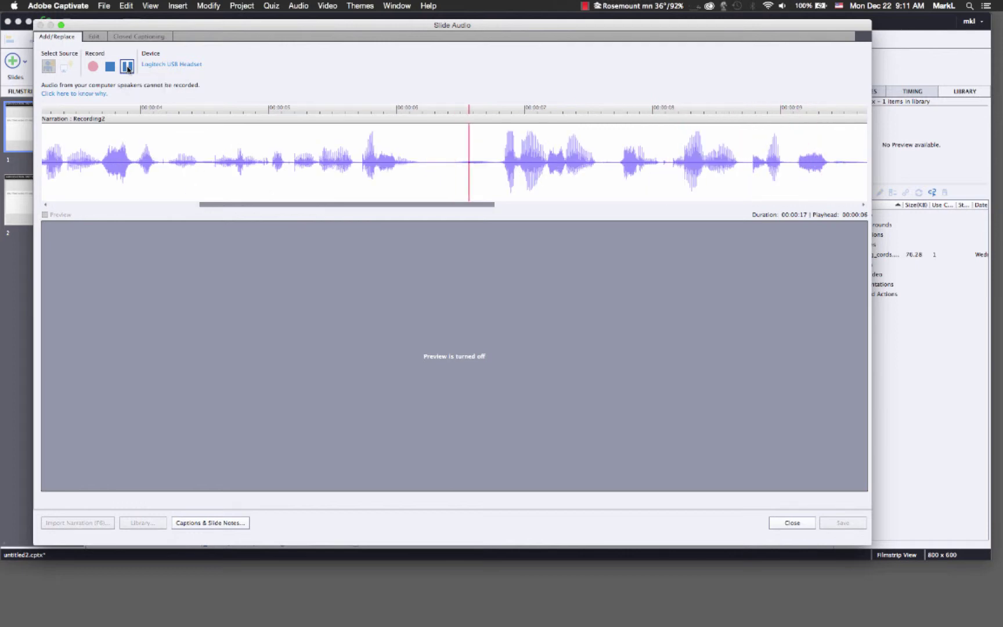
left_click(128, 67)
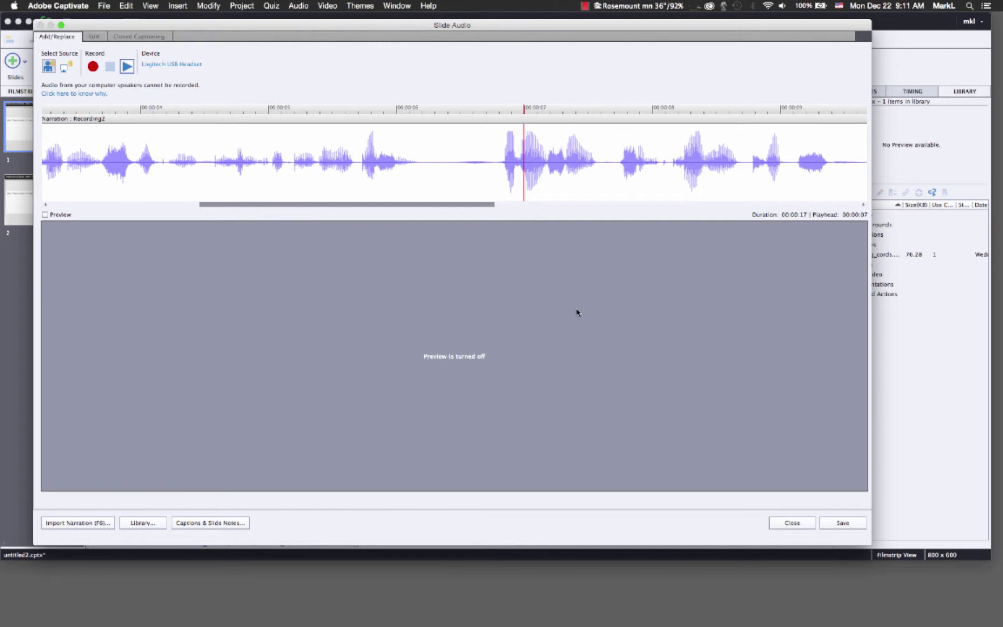
left_click(519, 205)
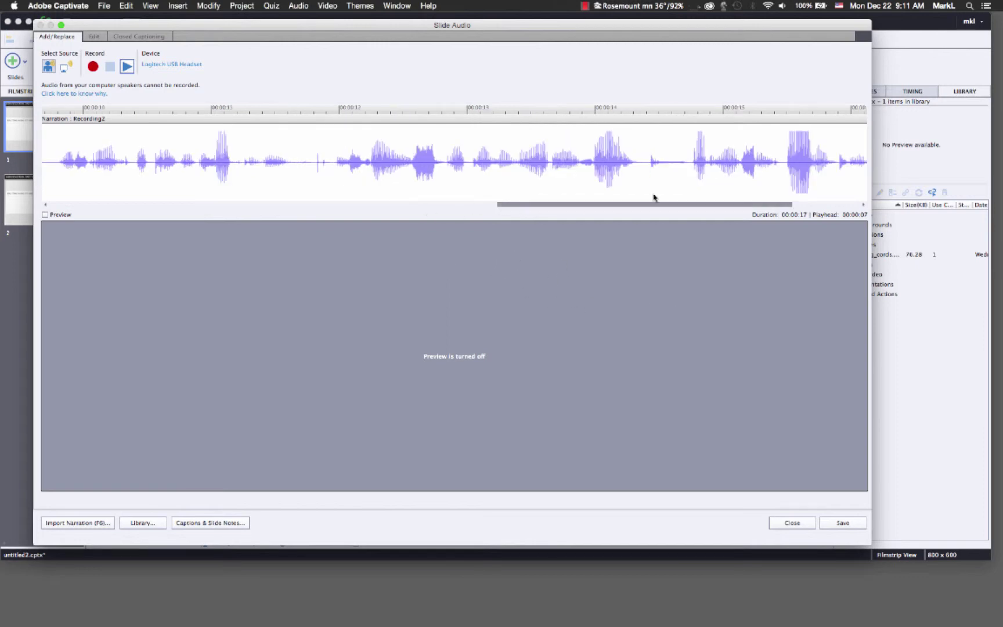
left_click(813, 204)
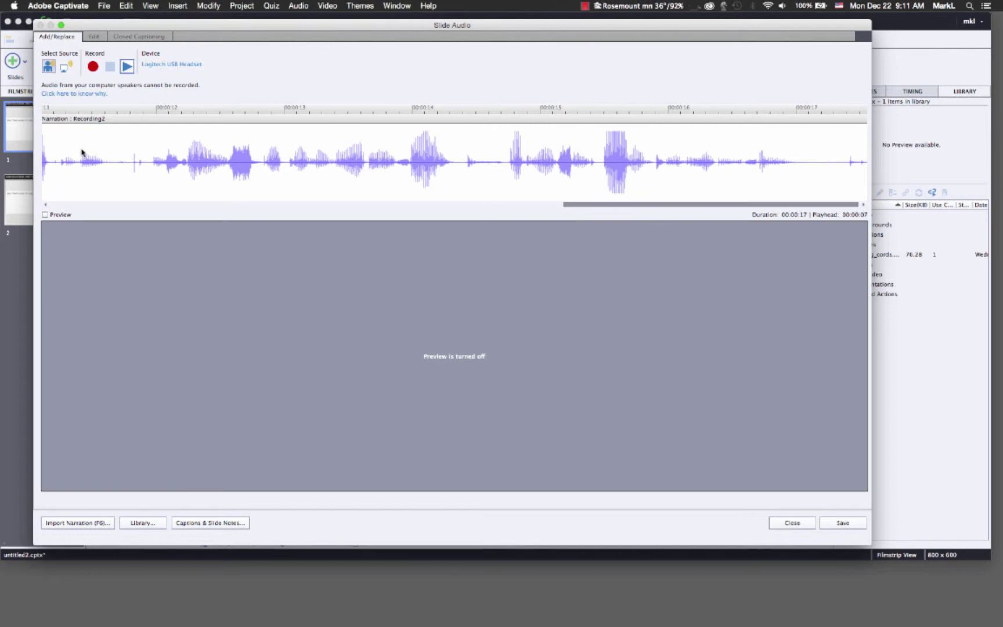
left_click(350, 205)
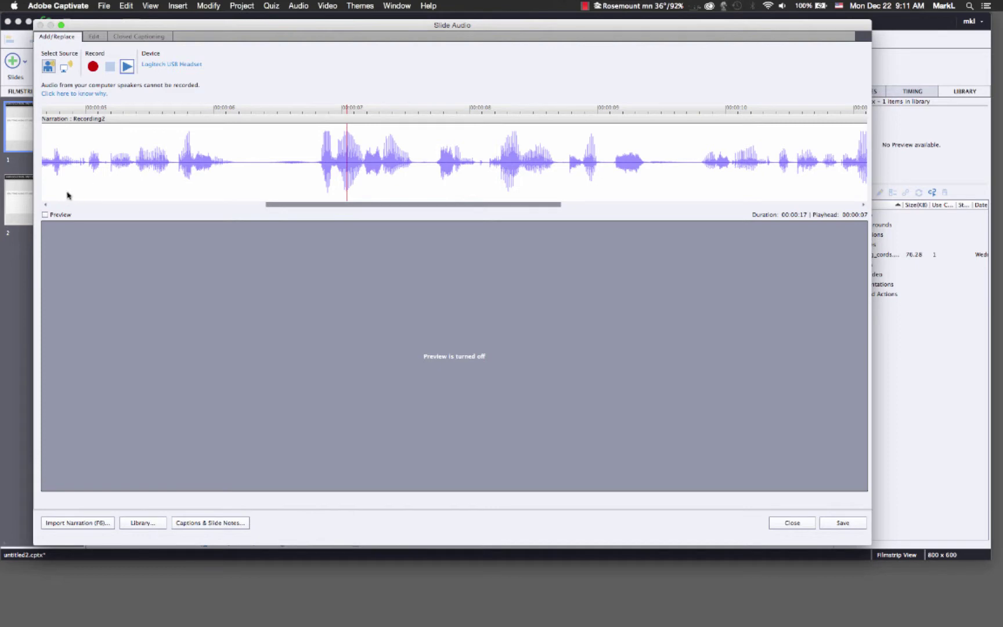
Step: Delete about the first 0.4 seconds of silence from the start of the narration
left_click(94, 36)
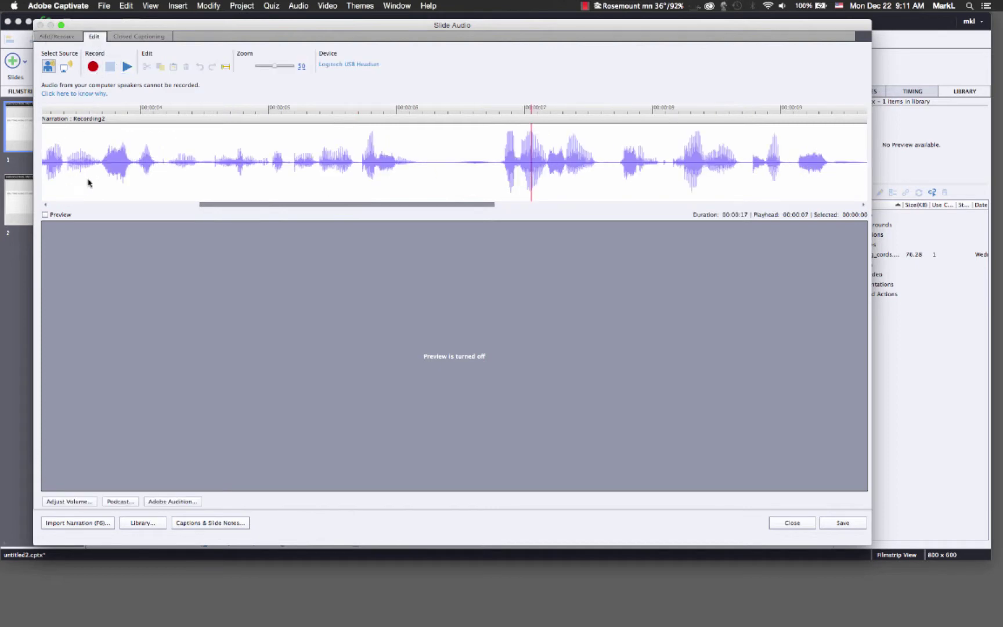
left_click(183, 204)
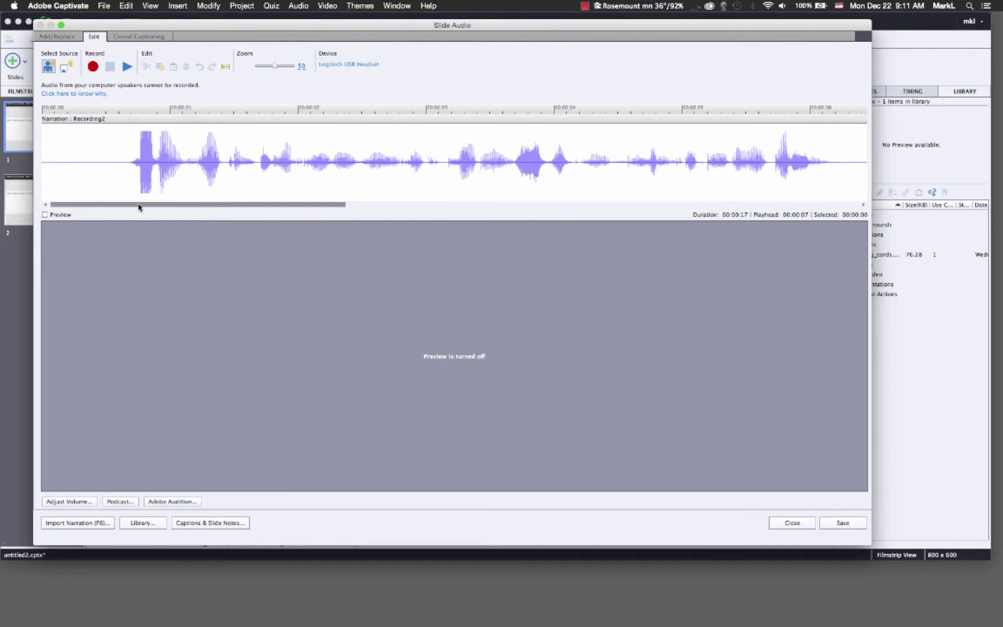
left_click(61, 173)
left_click_drag(97, 169, 18, 171)
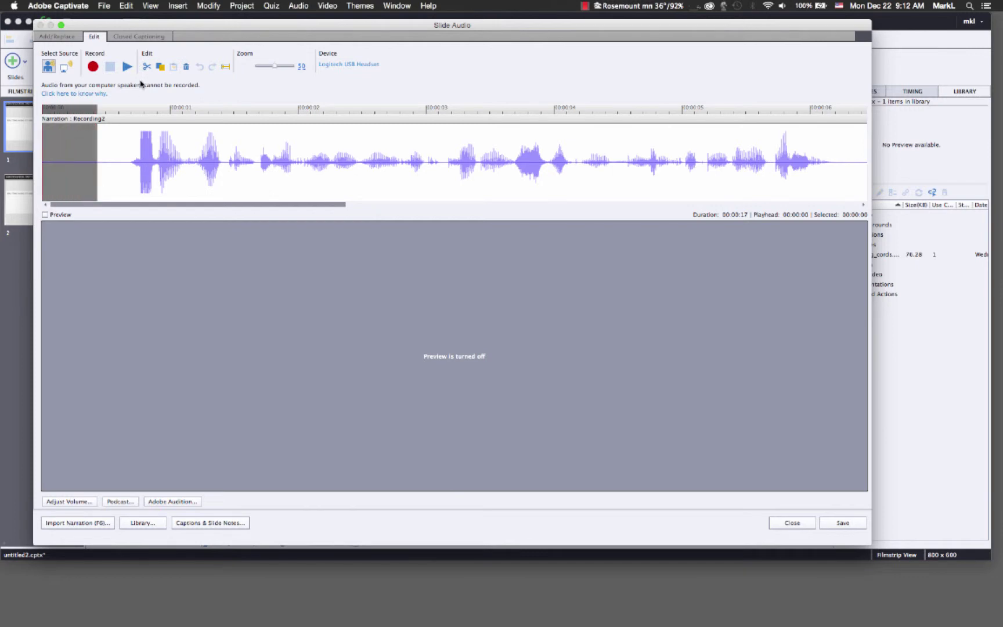
key("Delete")
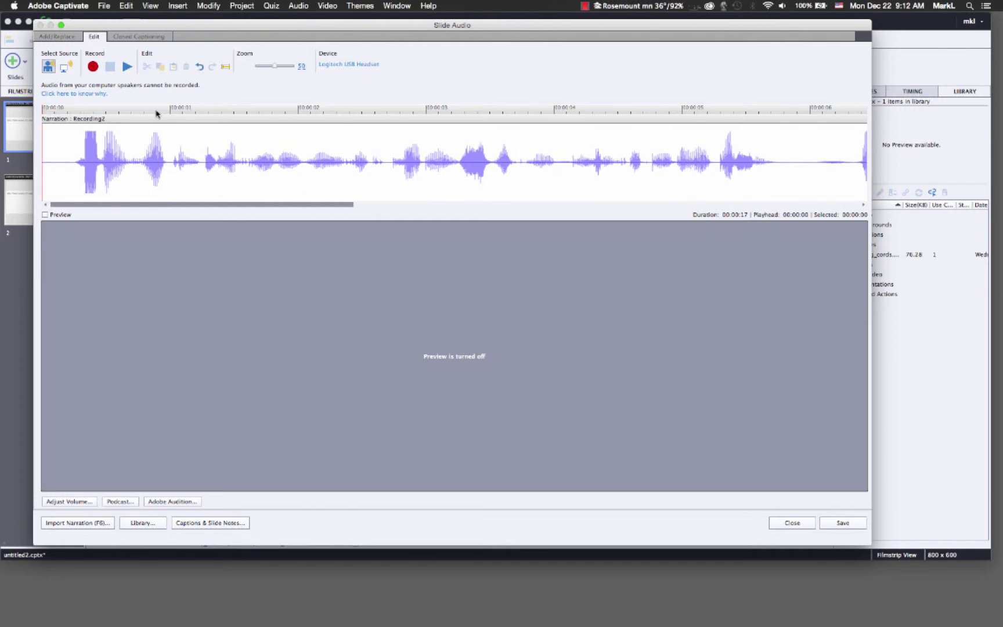
Step: Play the trimmed narration and replace the breath noise in the pause around 6 seconds with silence
left_click(126, 66)
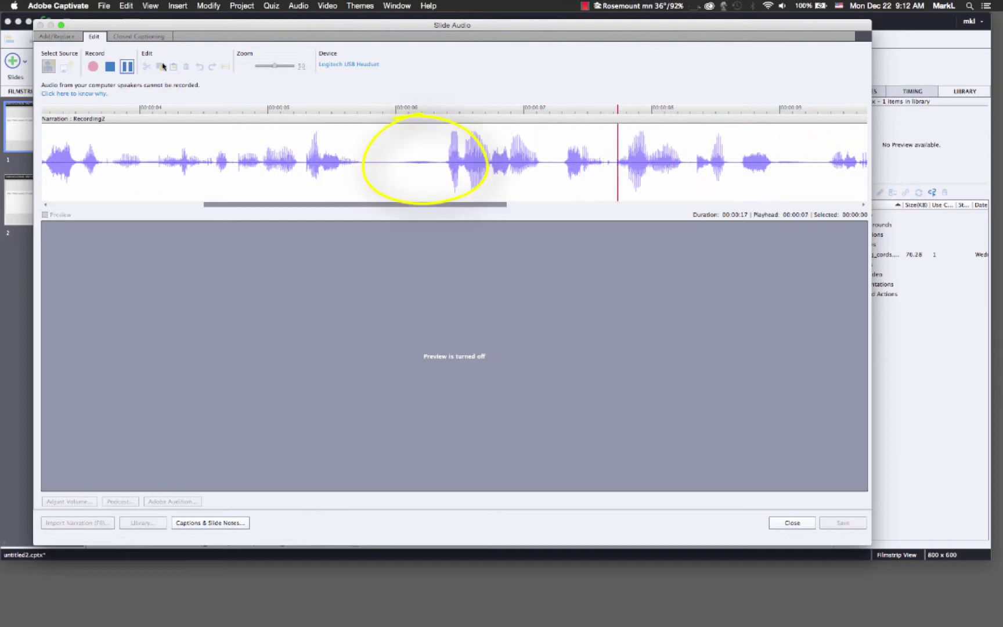
left_click(109, 67)
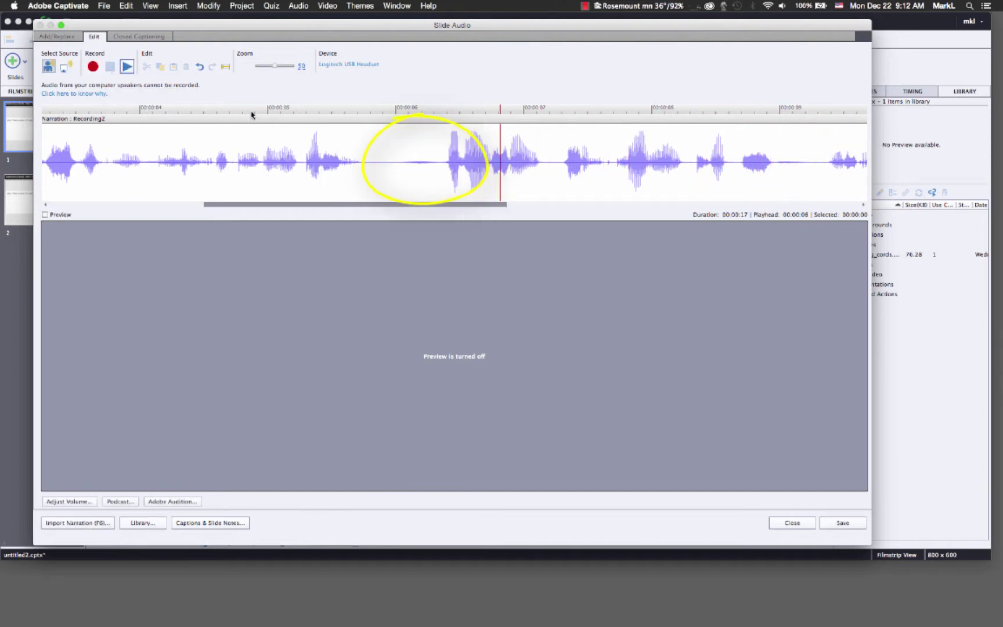
left_click_drag(439, 168, 383, 172)
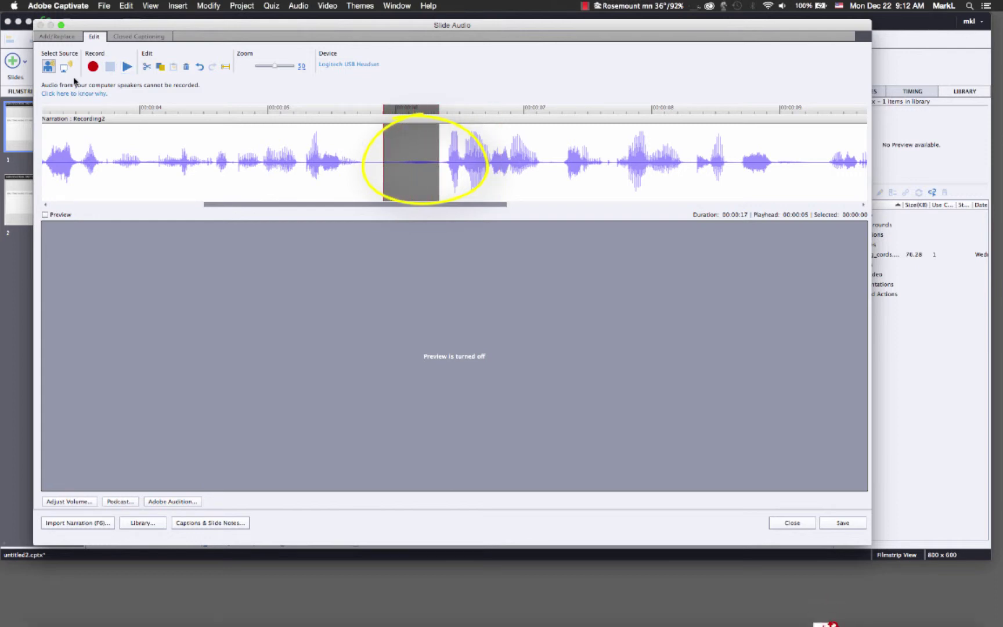
left_click(127, 67)
left_click(127, 68)
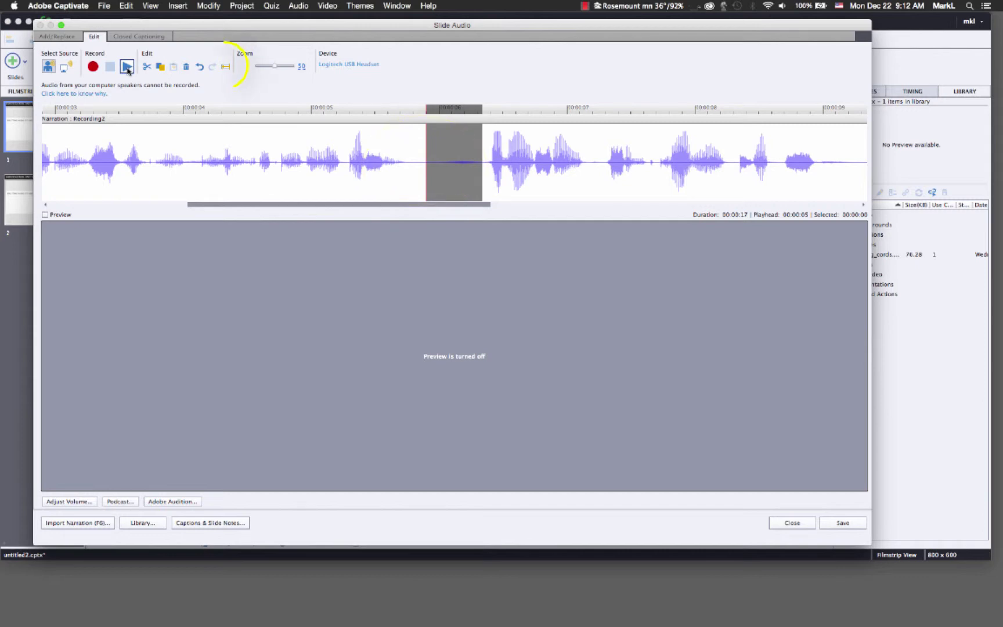
left_click(225, 67)
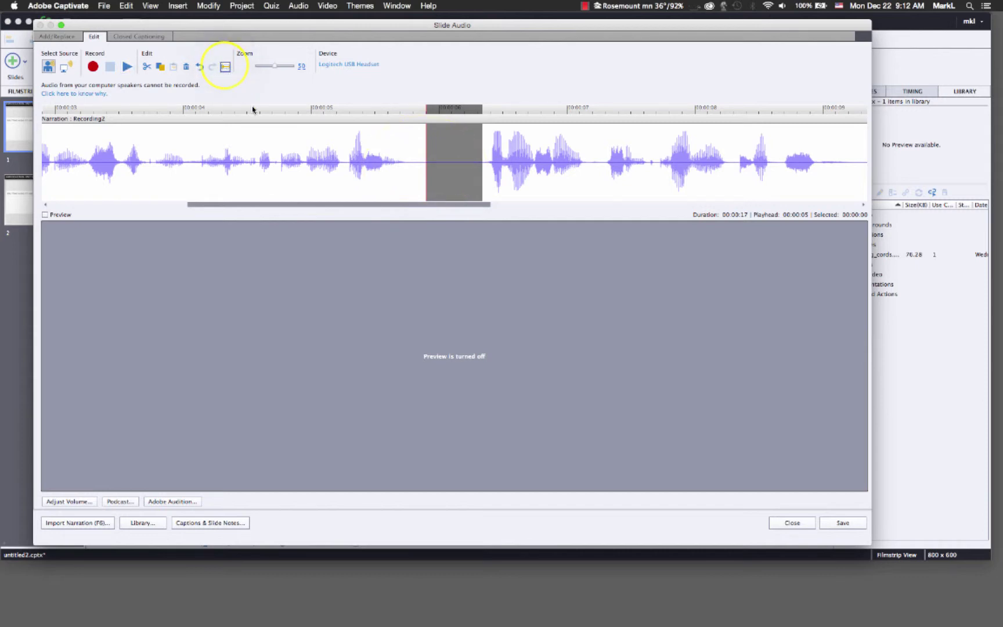
Step: Listen on from the silenced pause and replace the noise around the 9-second mark with silence
left_click(412, 173)
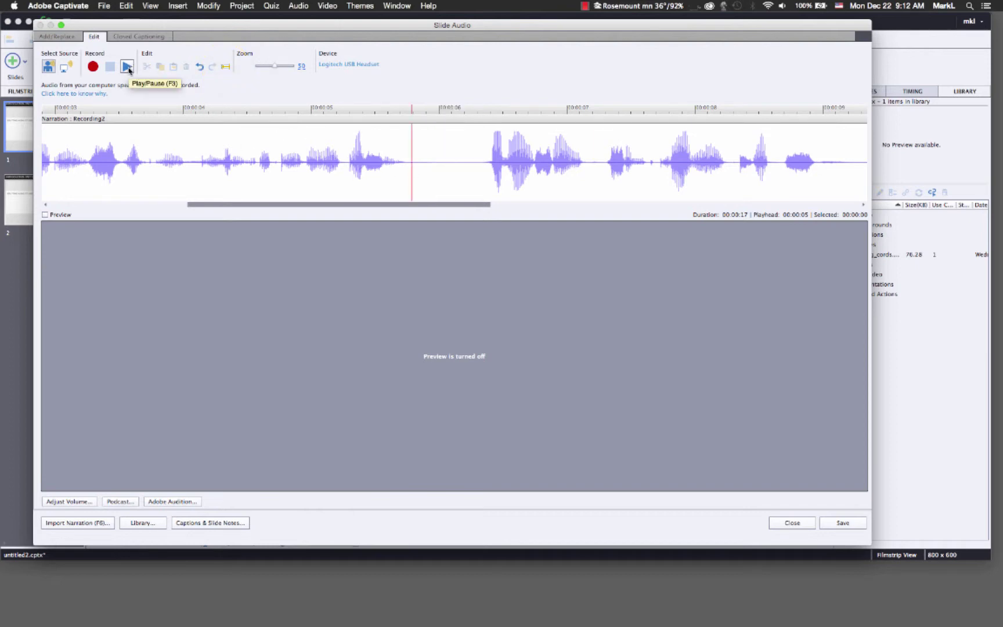
left_click(128, 67)
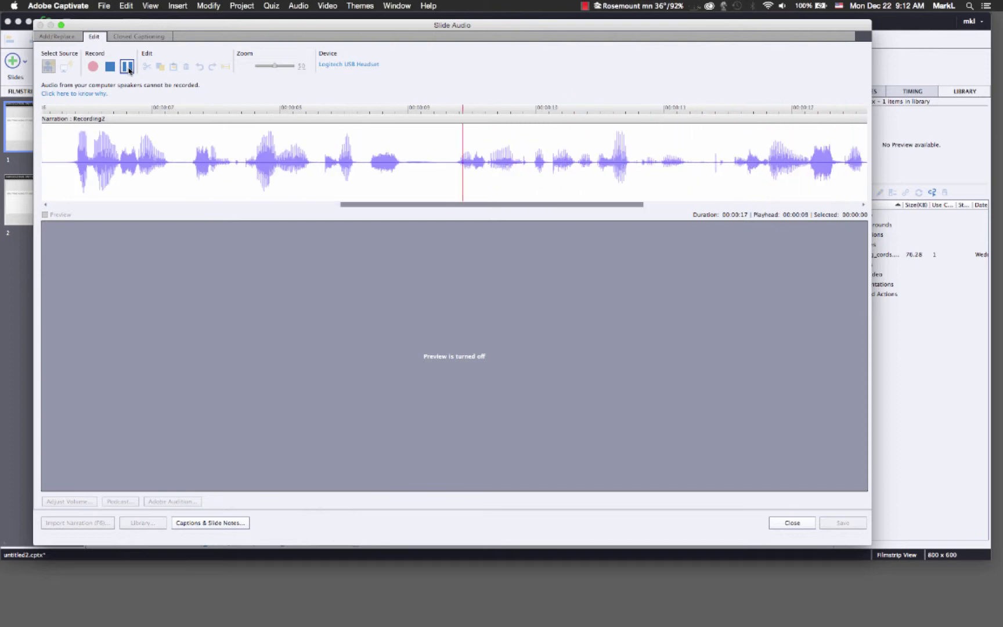
left_click(128, 68)
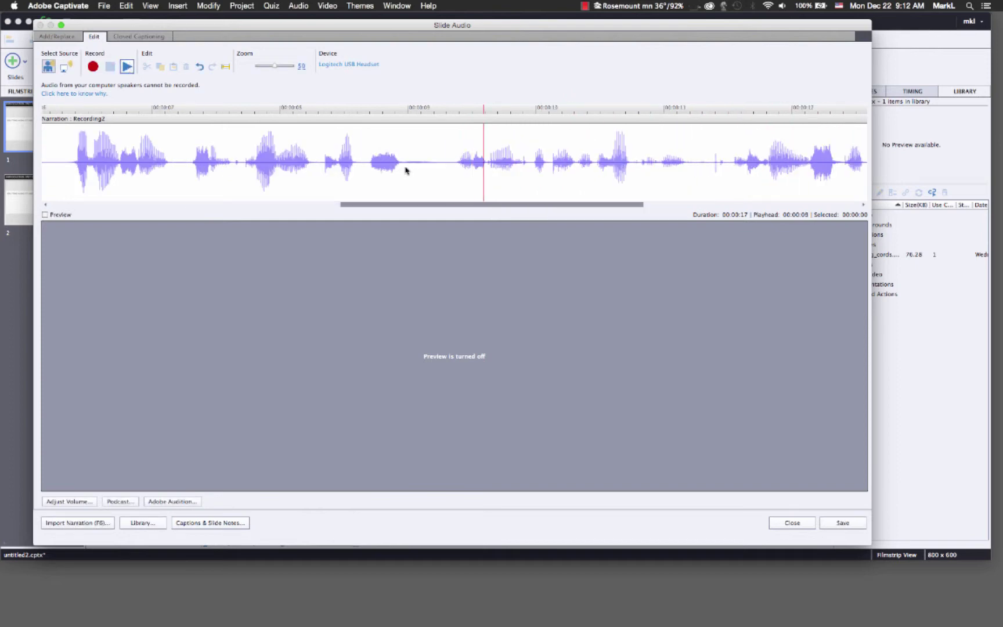
left_click_drag(405, 169, 444, 171)
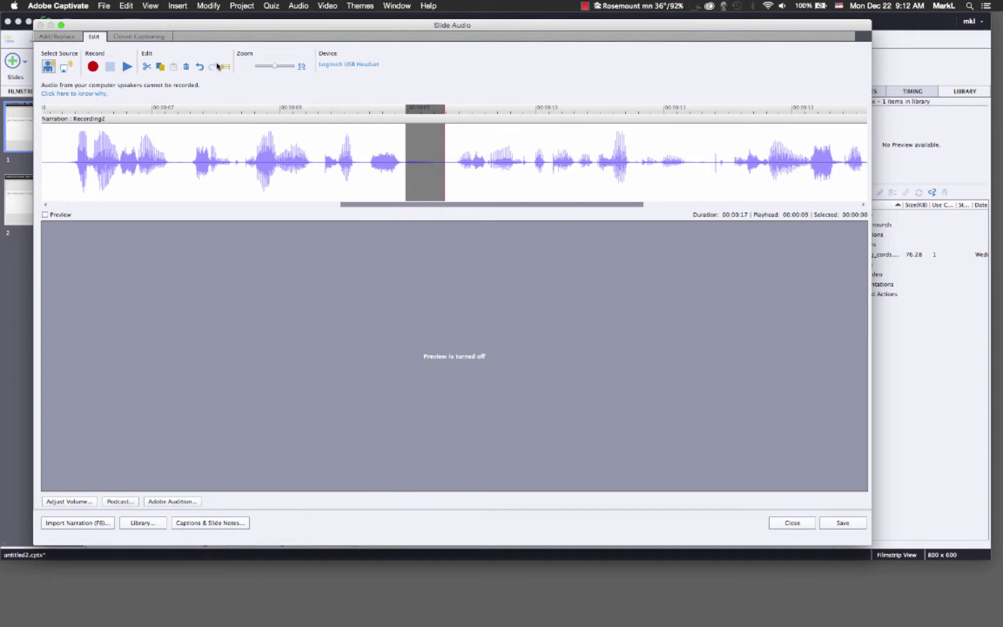
left_click(428, 178)
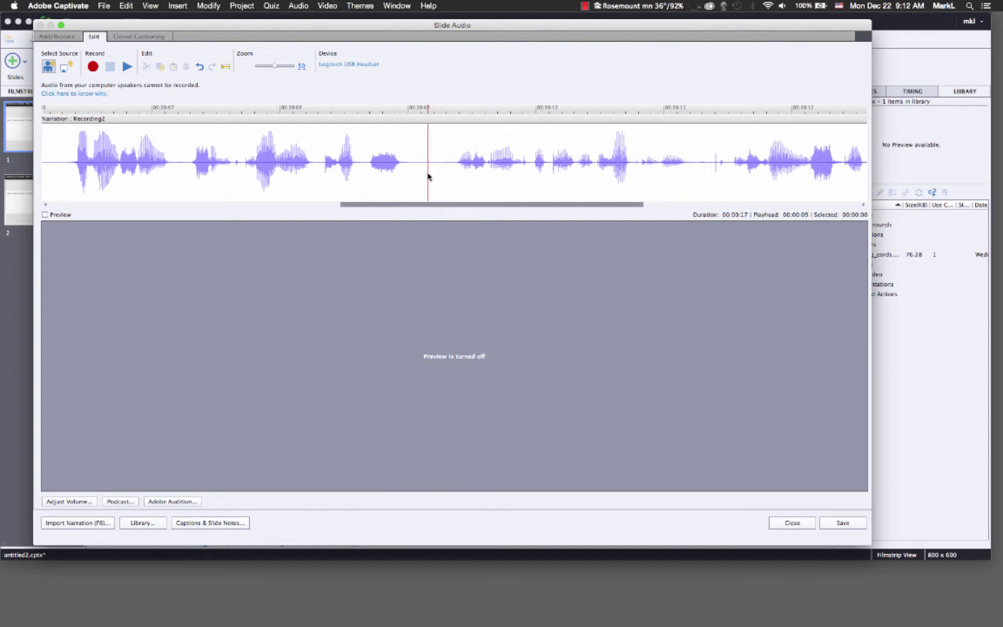
Step: Play on from about 9 seconds and silence the short noise between 11 and 12 seconds
left_click(126, 67)
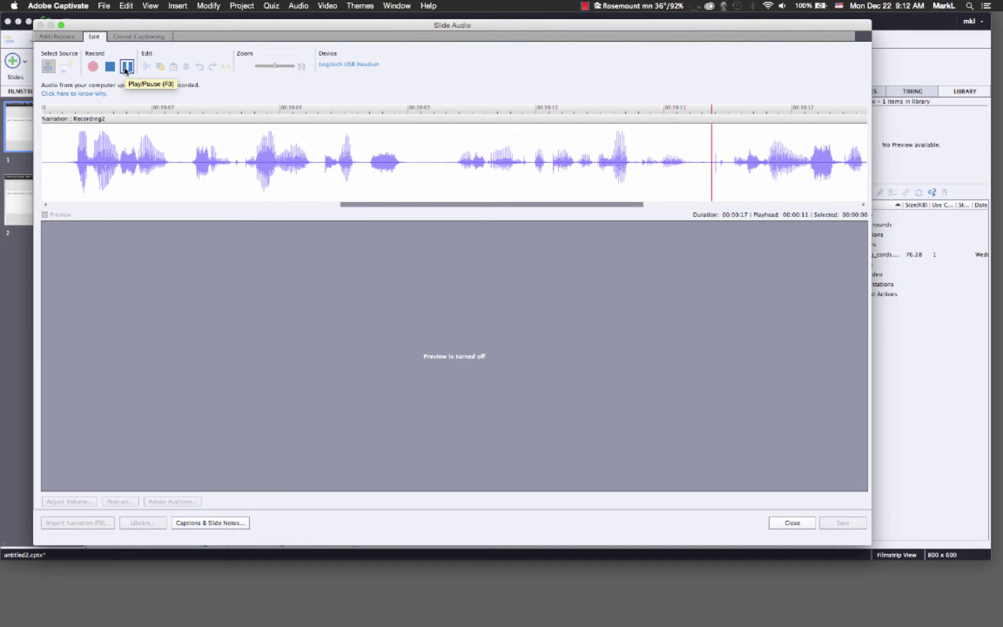
left_click(126, 67)
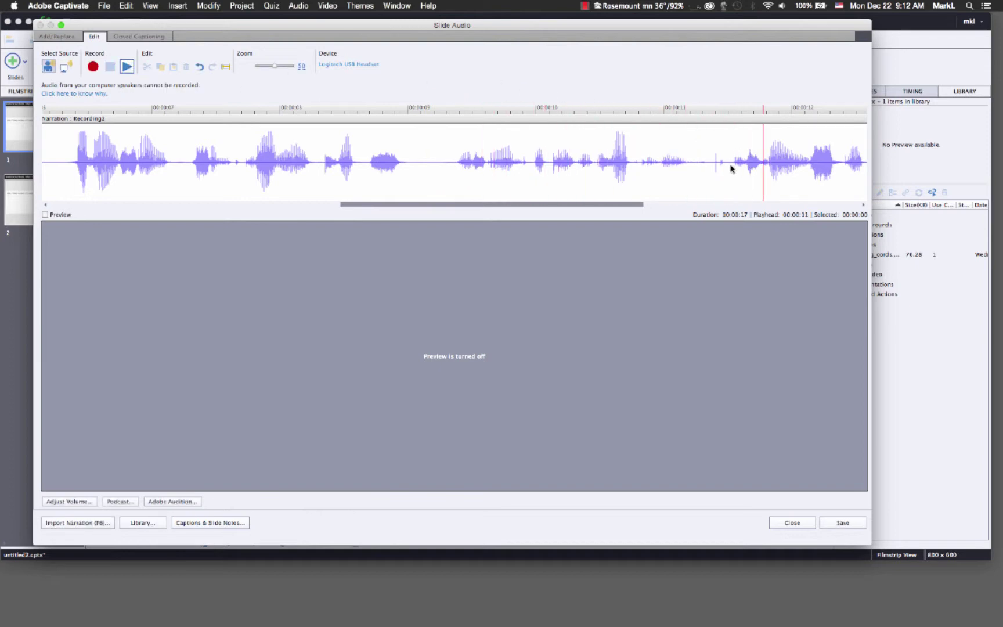
left_click_drag(724, 168, 699, 168)
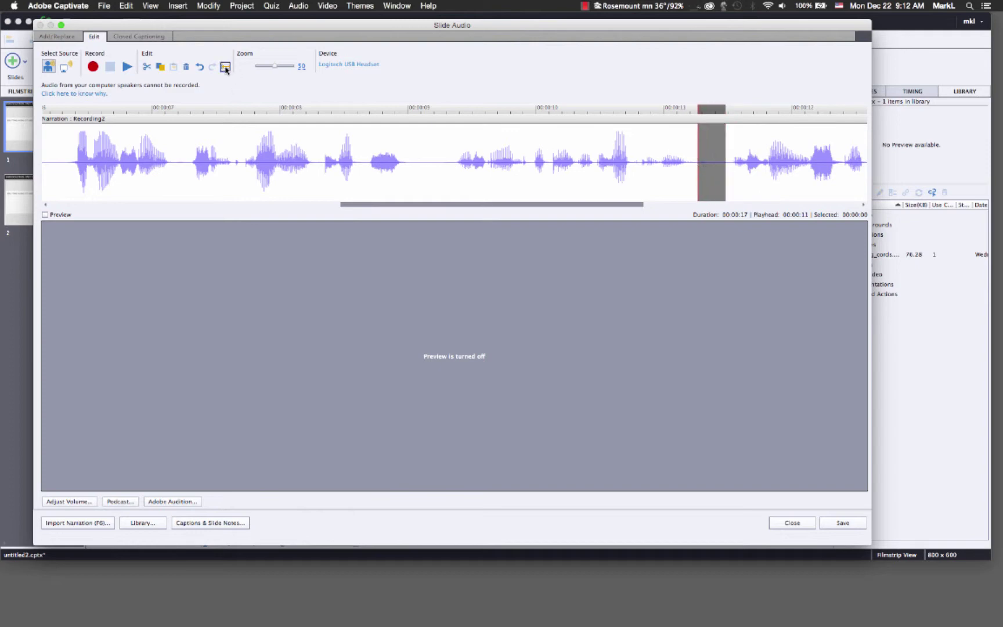
left_click(589, 157)
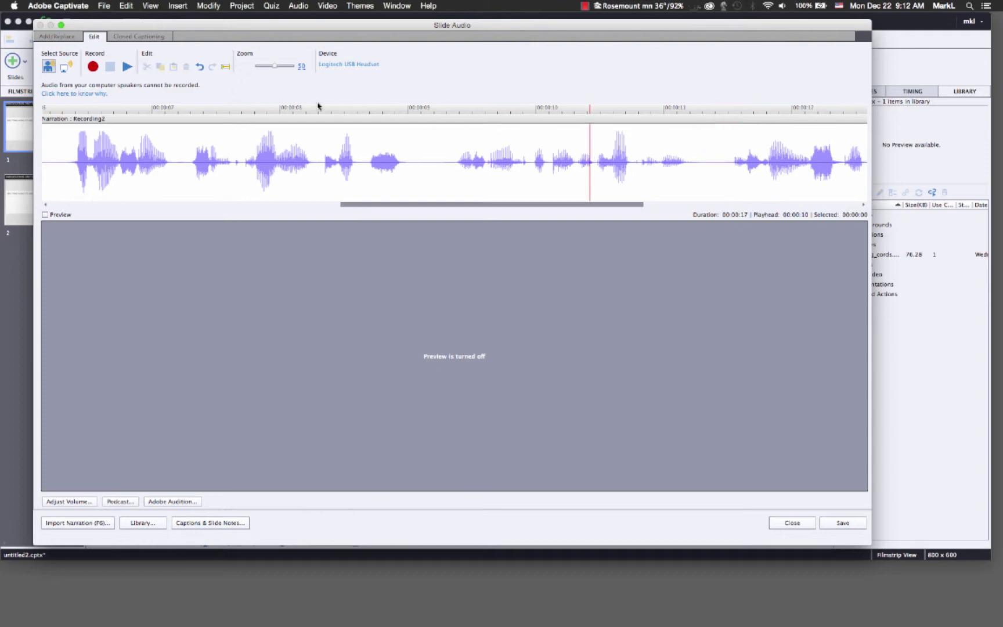
Step: Play on and try deleting the noisy pause around the 14-second mark, and undo the deletion
left_click(126, 67)
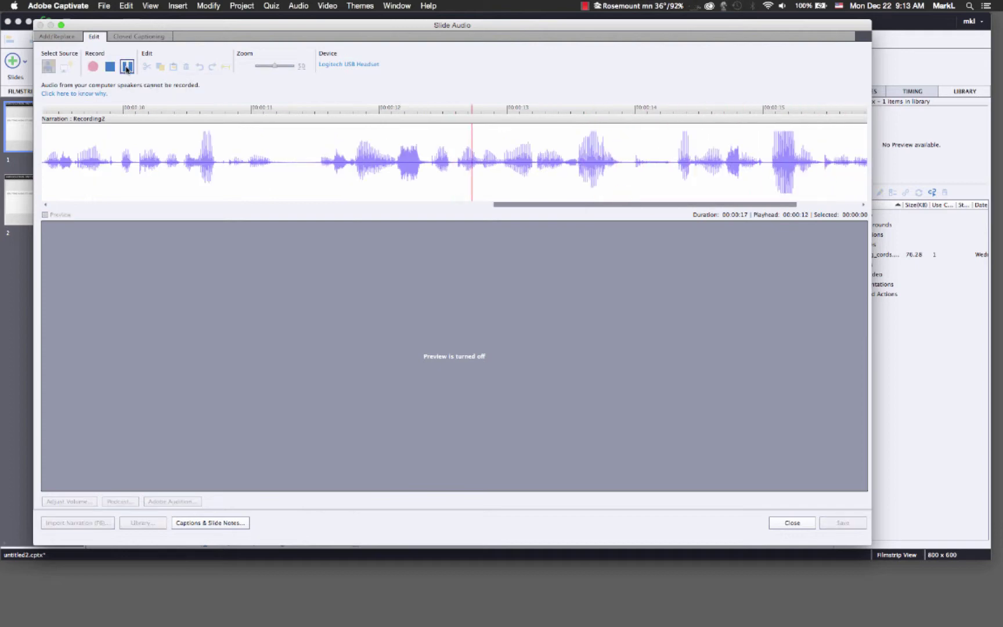
left_click(127, 68)
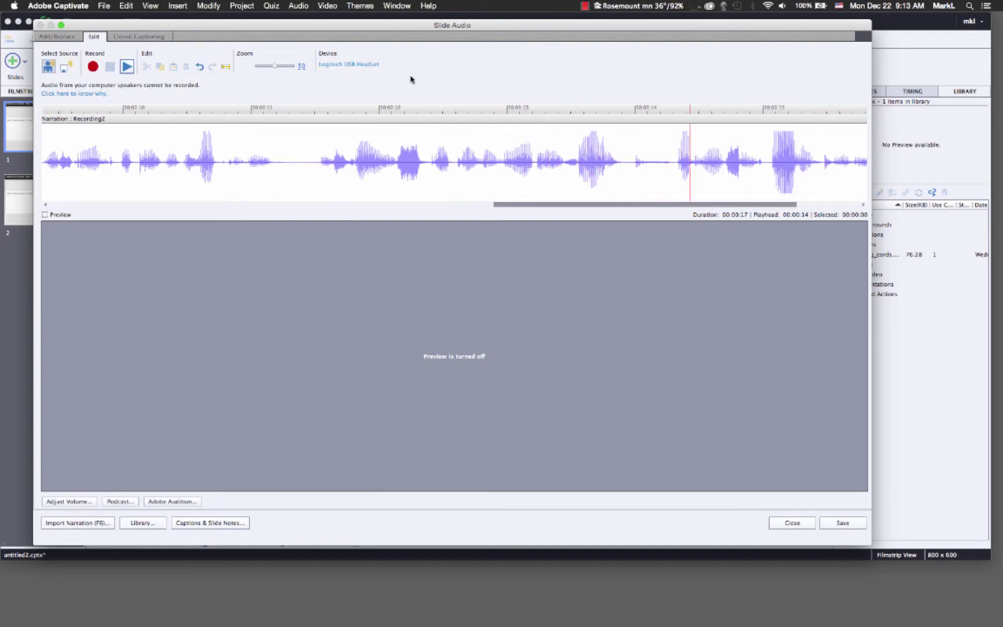
left_click_drag(673, 165, 628, 165)
key("Delete")
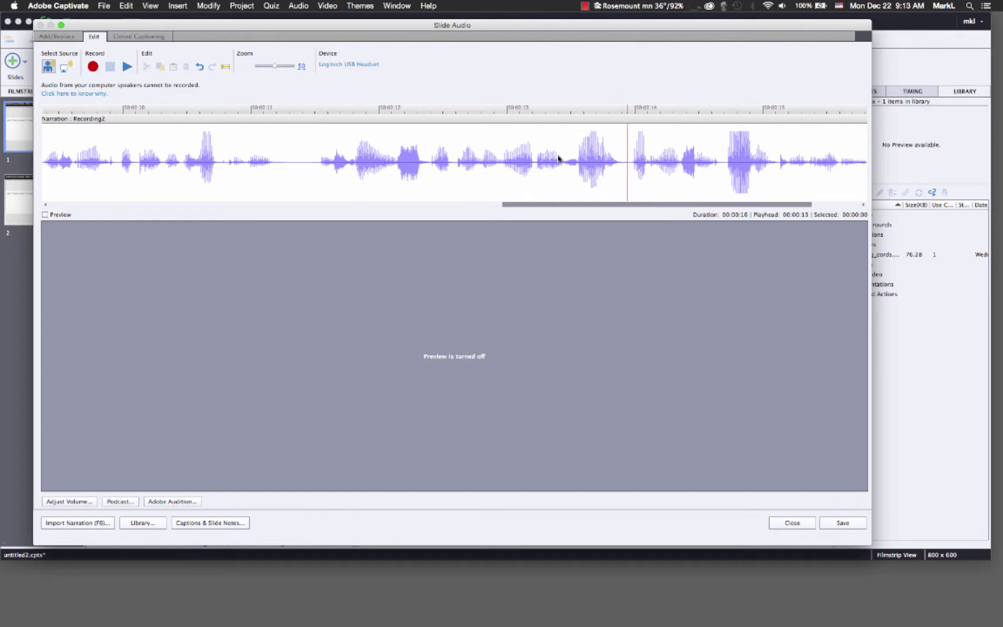
key("super+z")
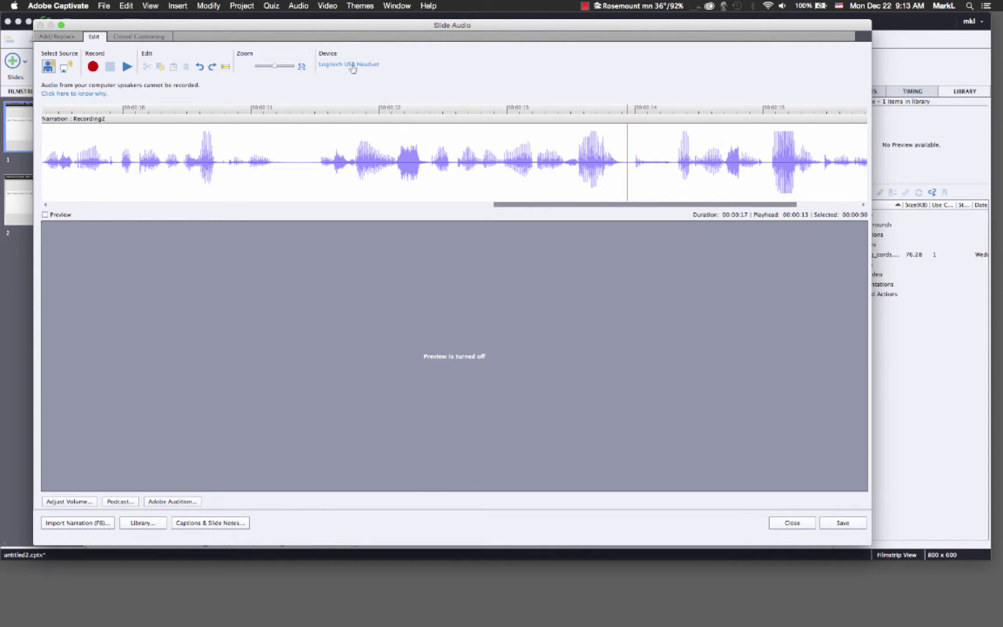
Step: Replace the noise in the pause around the 14-second mark with silence and play on from there
left_click_drag(631, 168, 674, 177)
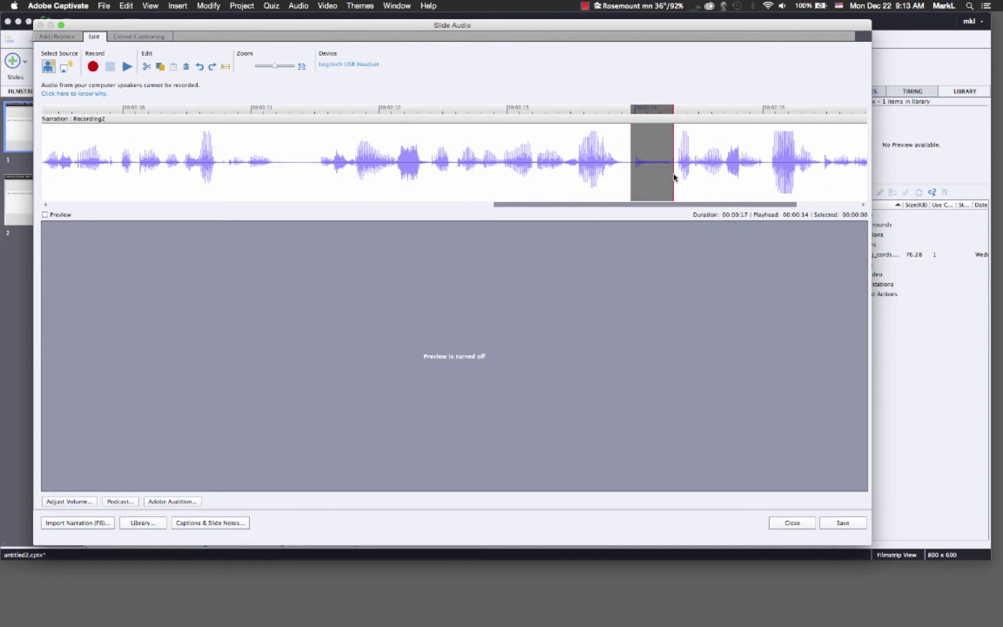
left_click(225, 67)
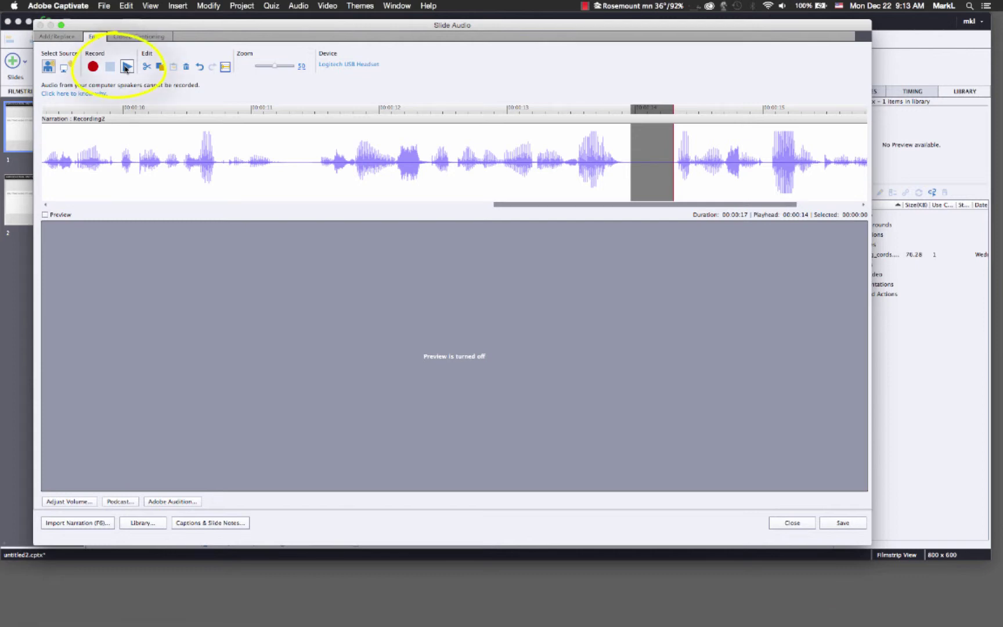
left_click(126, 68)
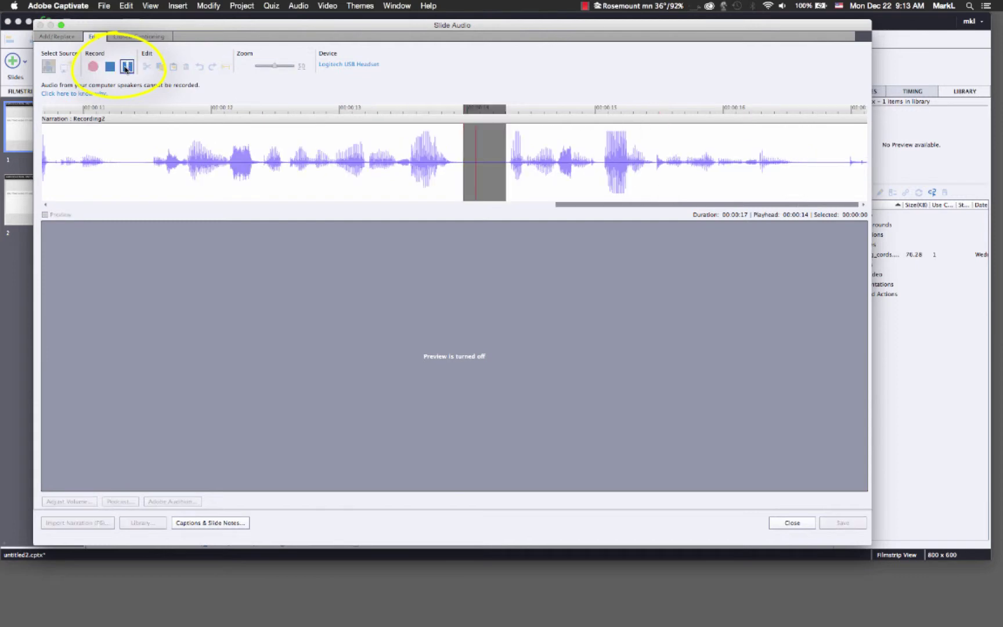
Step: Listen from just before the 14-second pause and delete the noisy tail after the last words of the narration
left_click(454, 175)
left_click(129, 68)
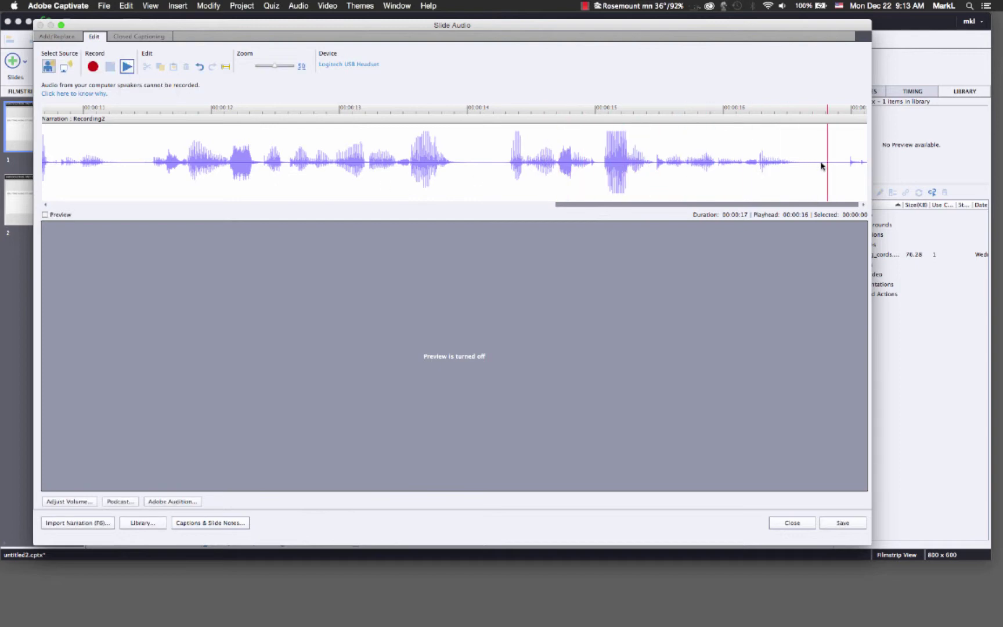
left_click_drag(820, 177, 881, 177)
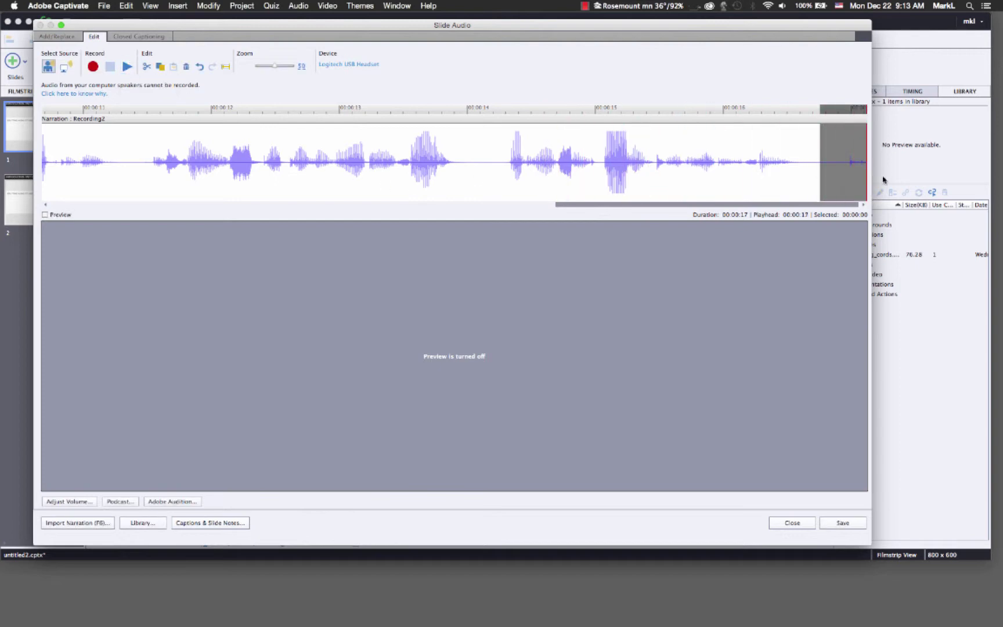
key("Delete")
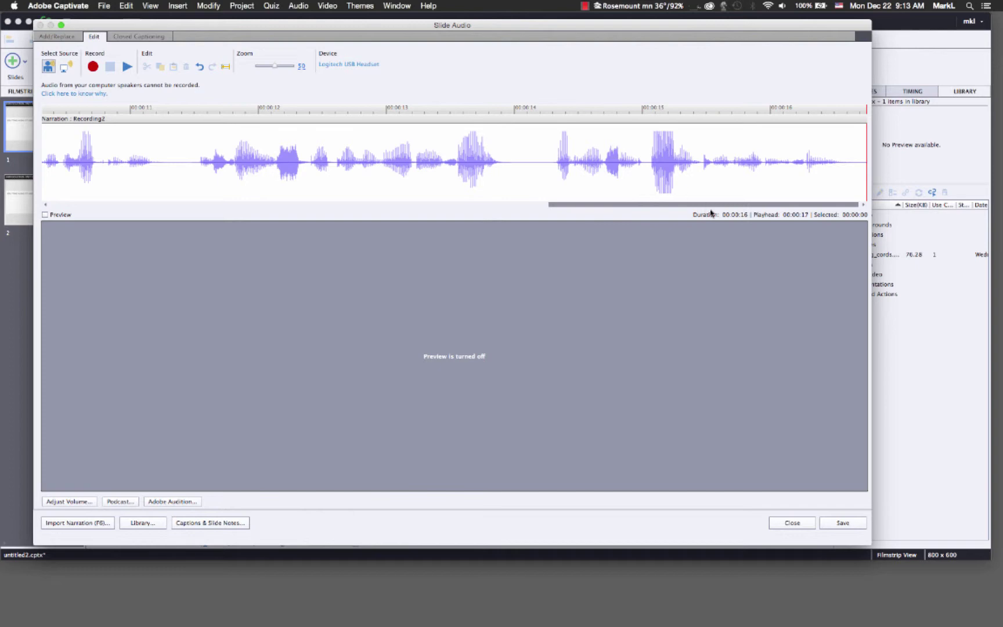
Step: Save the edited narration, extend slide 1's display time to match the audio, and close the audio editor
left_click(841, 522)
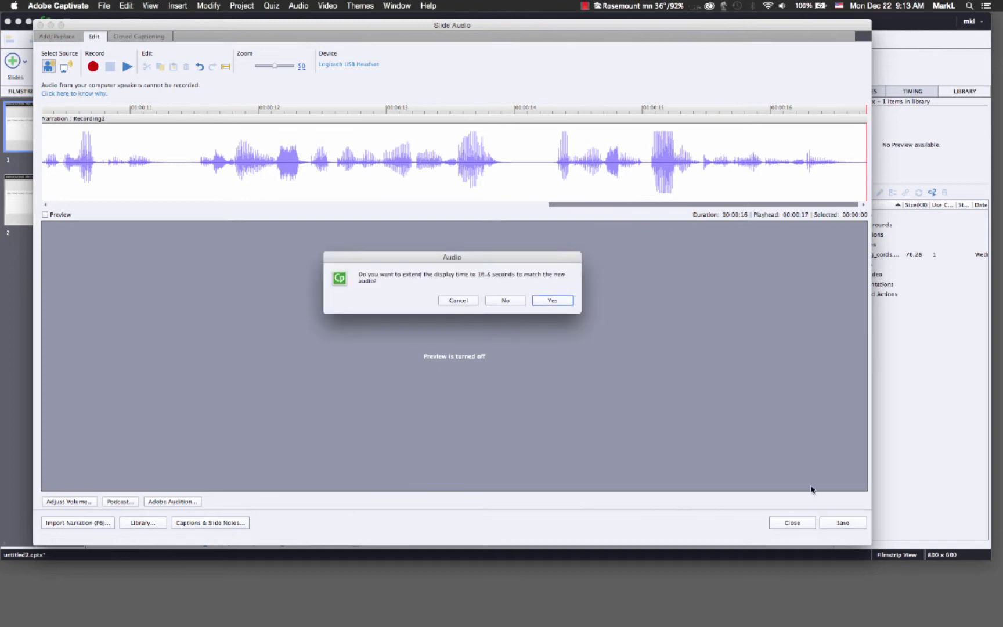
left_click(559, 300)
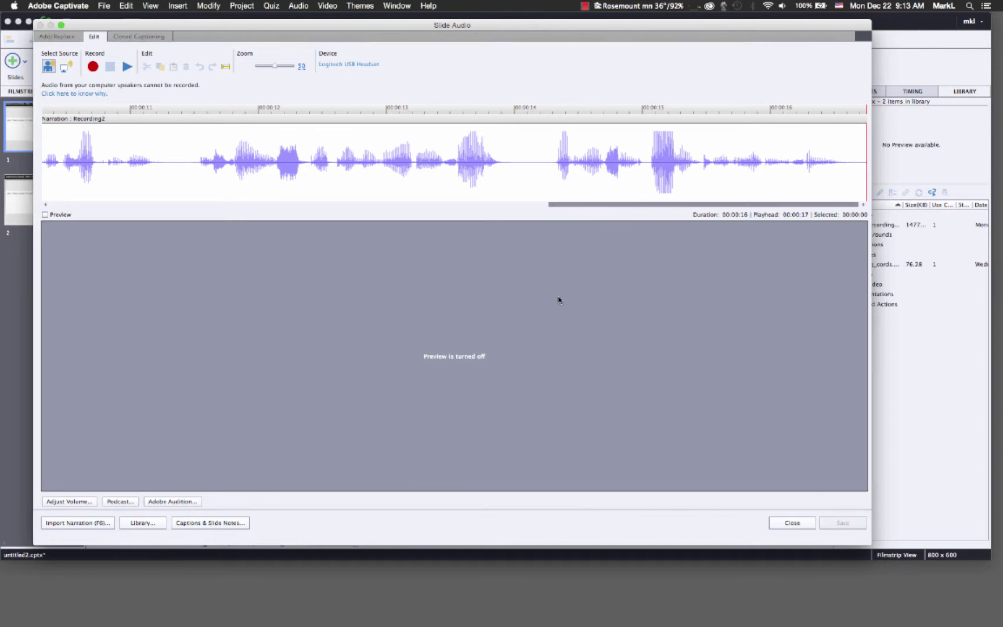
left_click(796, 526)
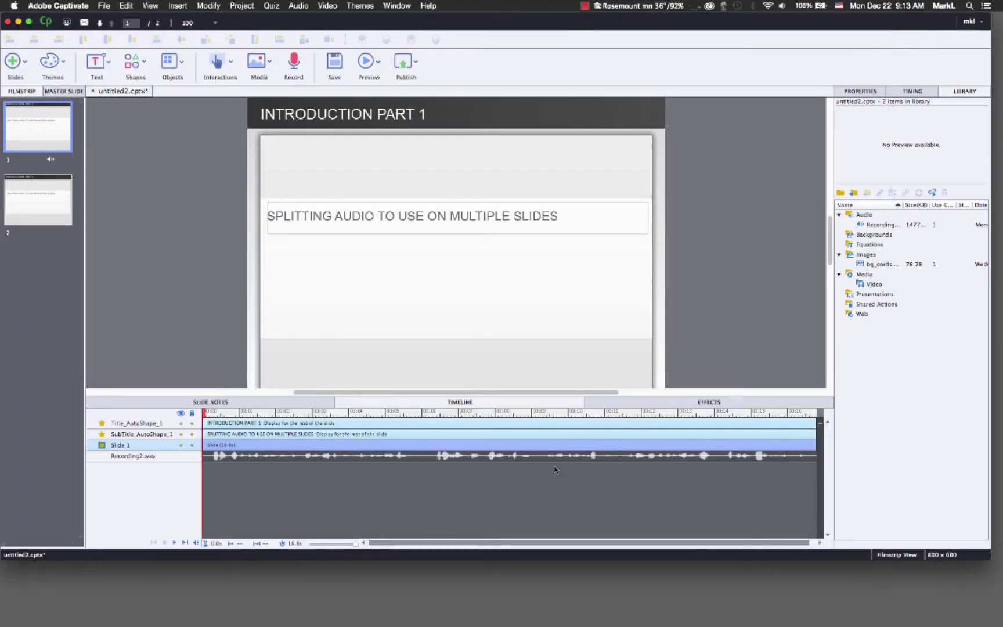
Step: Locate slide 1's Recording2.wav narration in the project library from its timeline track
left_click(548, 456)
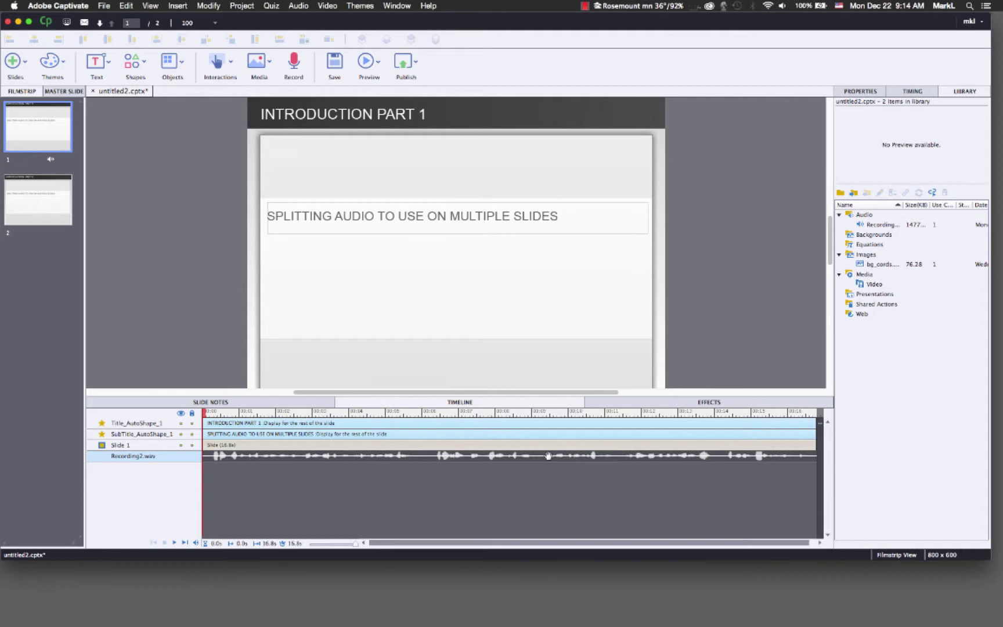
right_click(556, 457)
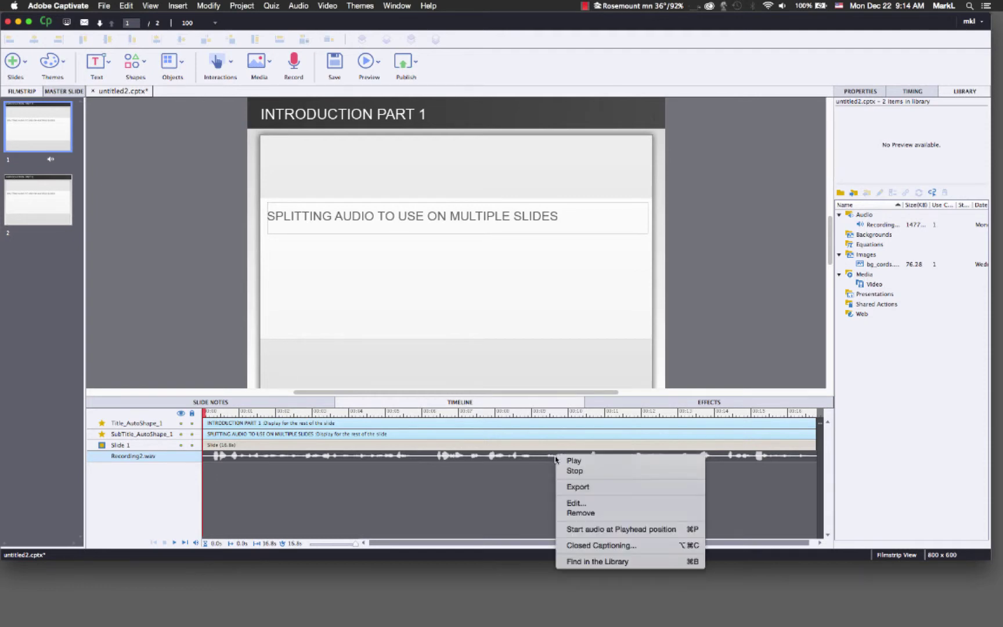
left_click(587, 562)
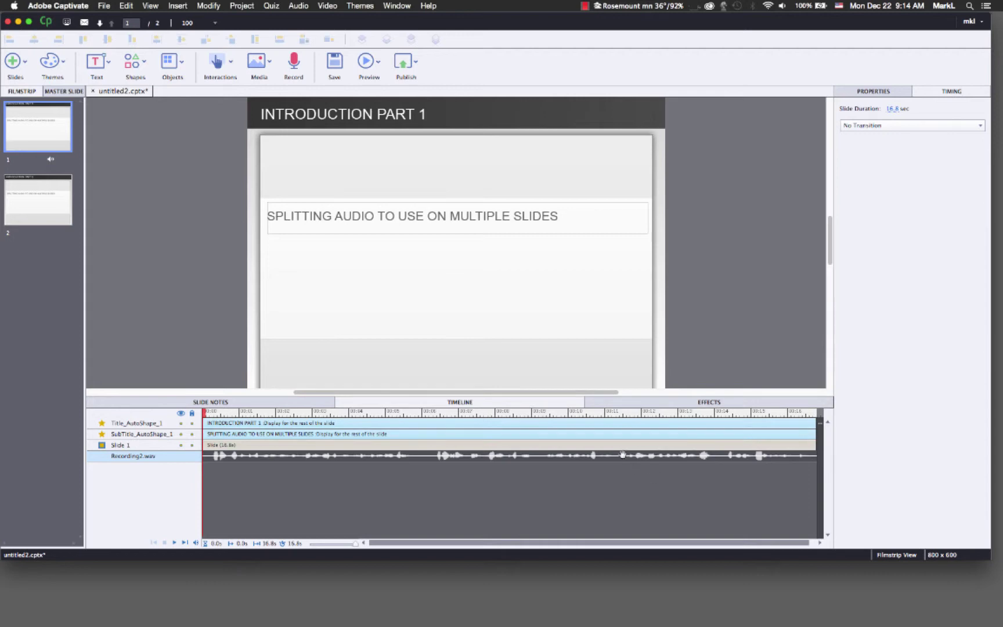
right_click(589, 455)
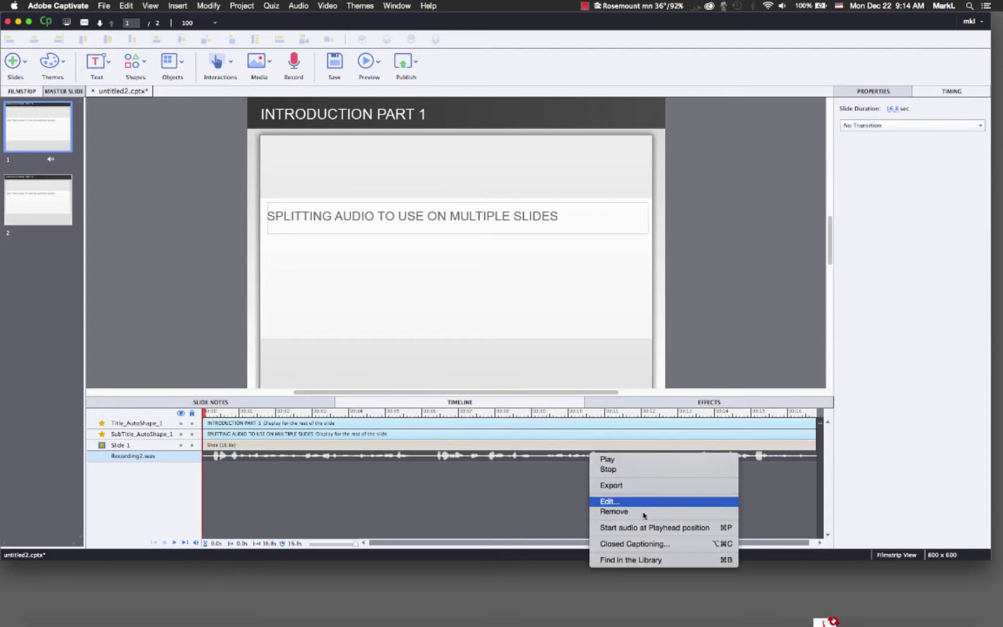
left_click(654, 561)
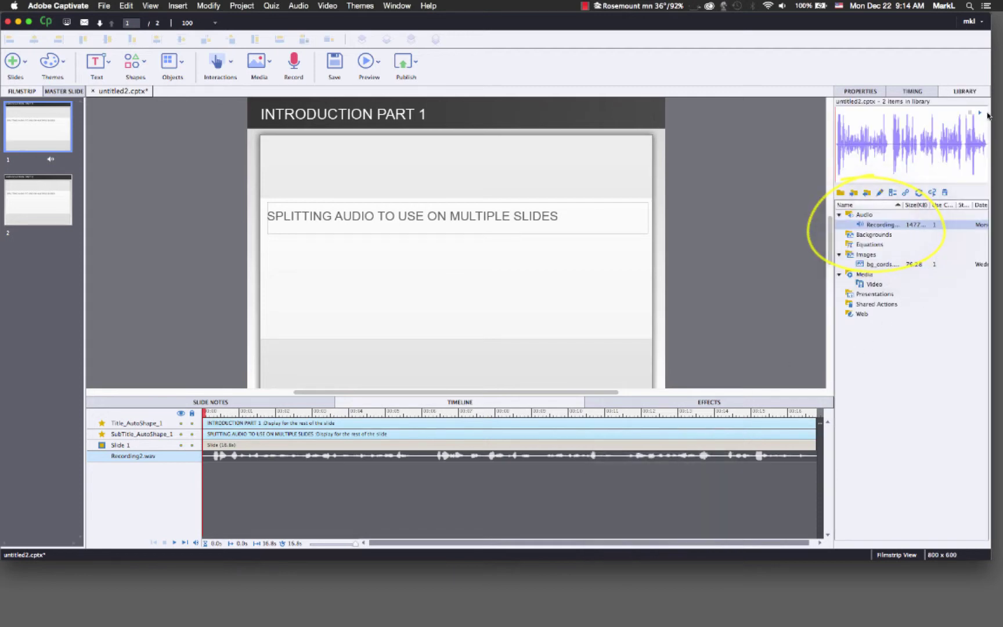
Step: Briefly preview the narration recording in the library and open it for editing in Adobe Audition CC 2014
left_click(980, 113)
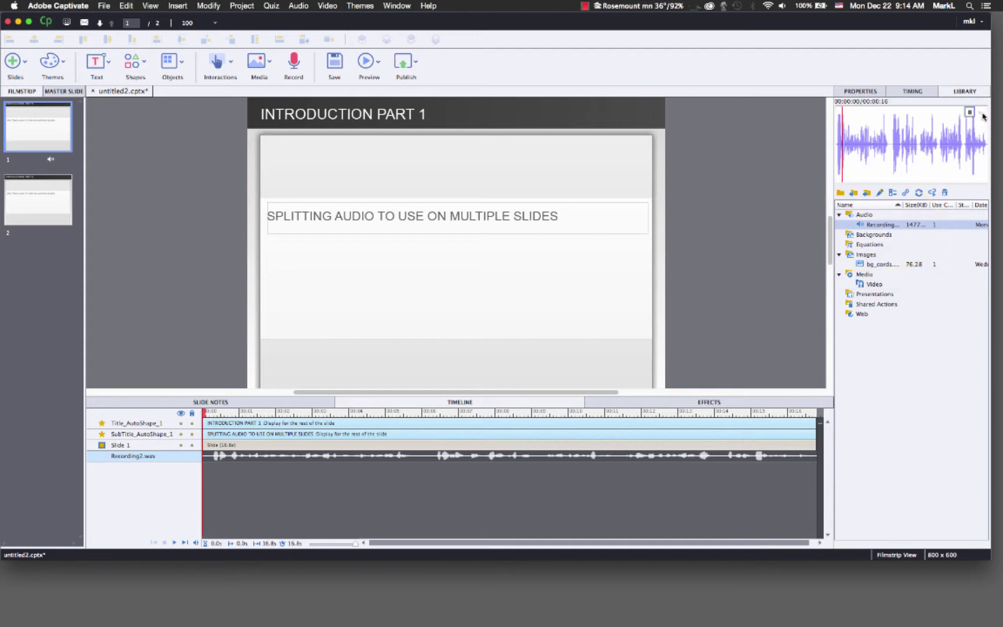
left_click(970, 112)
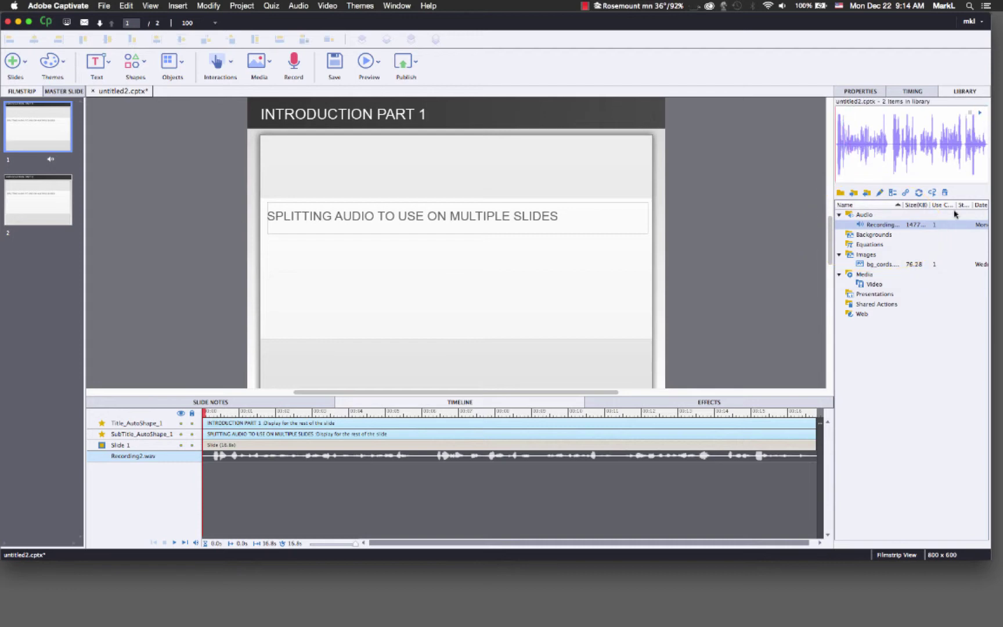
left_click(926, 226)
right_click(926, 225)
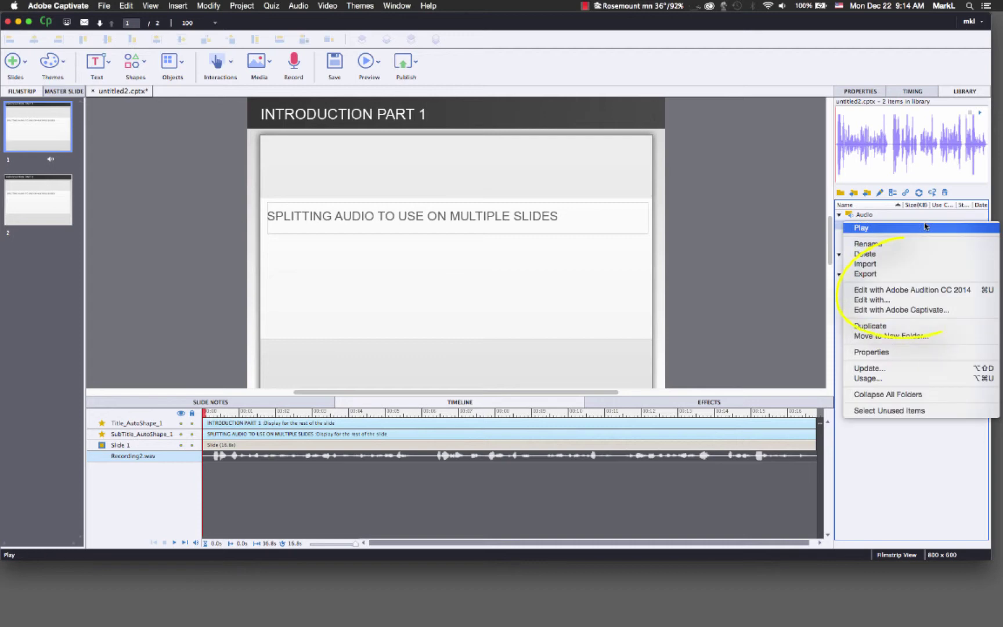
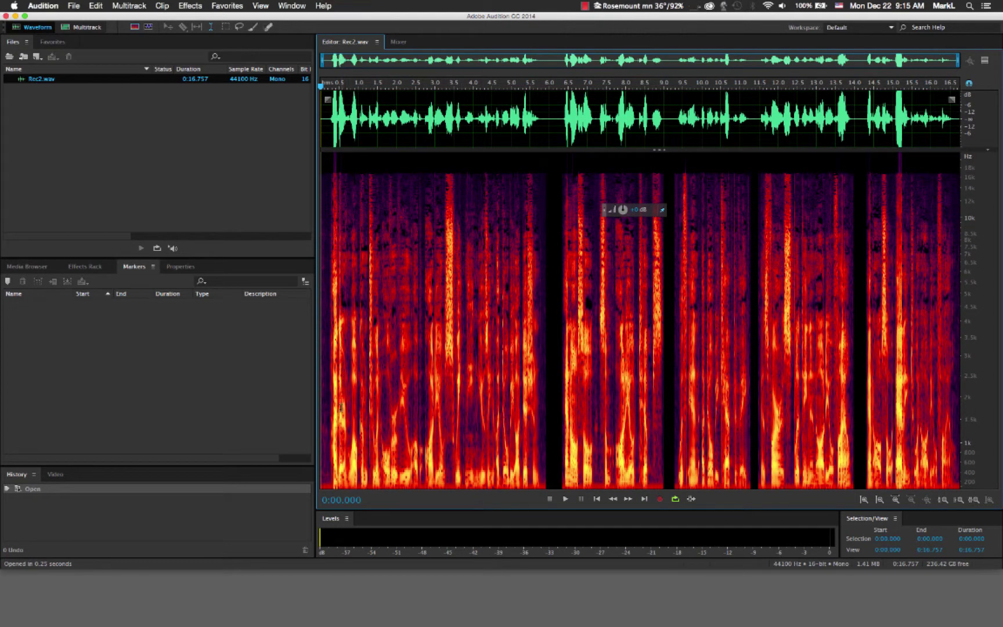
Step: Select the first 0.2 seconds of Rec2.wav, listen to the background noise, and capture it as the noise print
left_click_drag(328, 449, 310, 450)
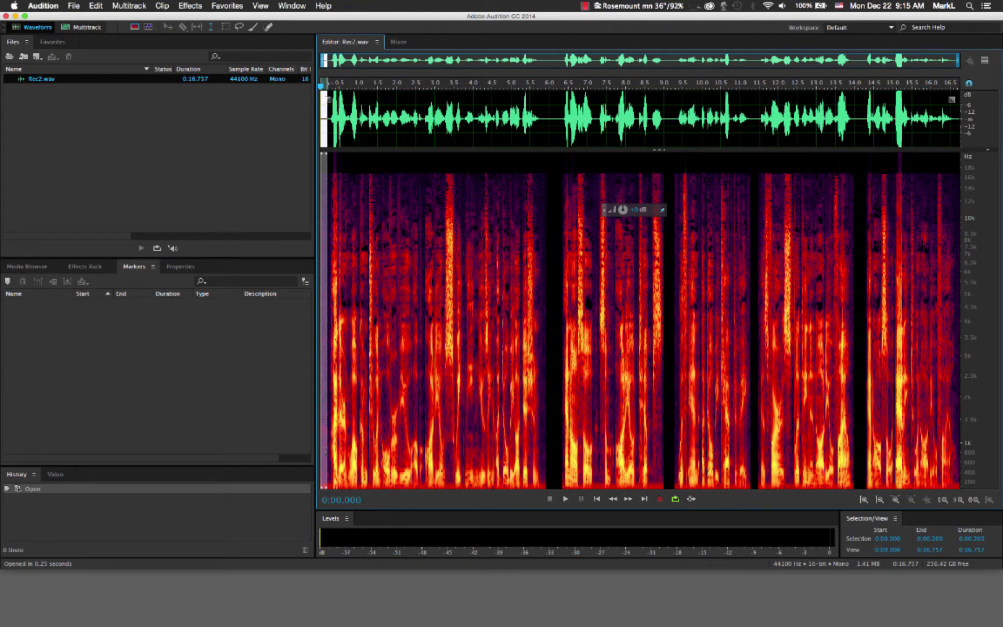
left_click(566, 500)
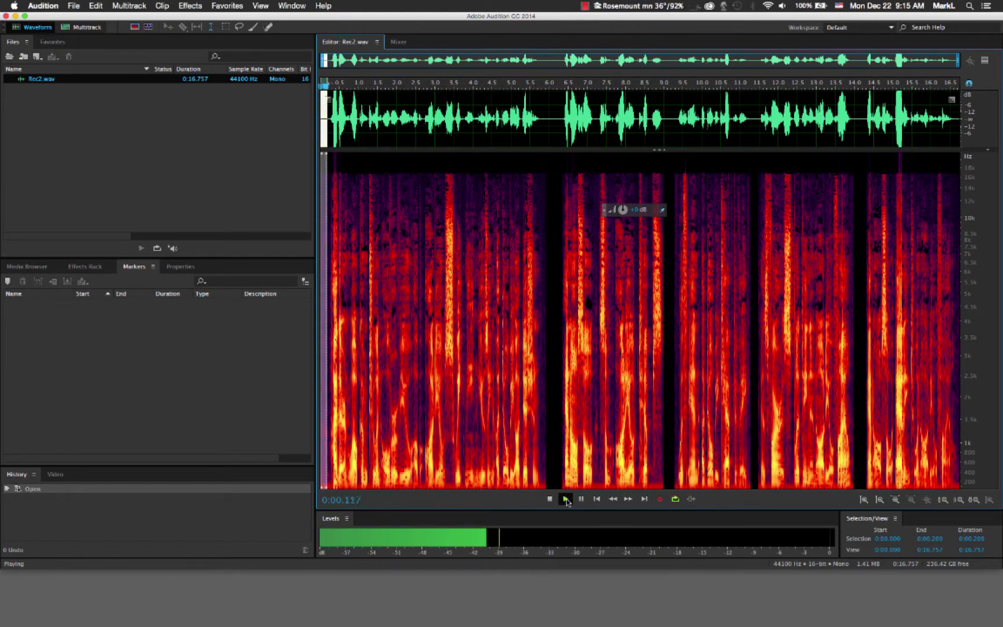
left_click(551, 499)
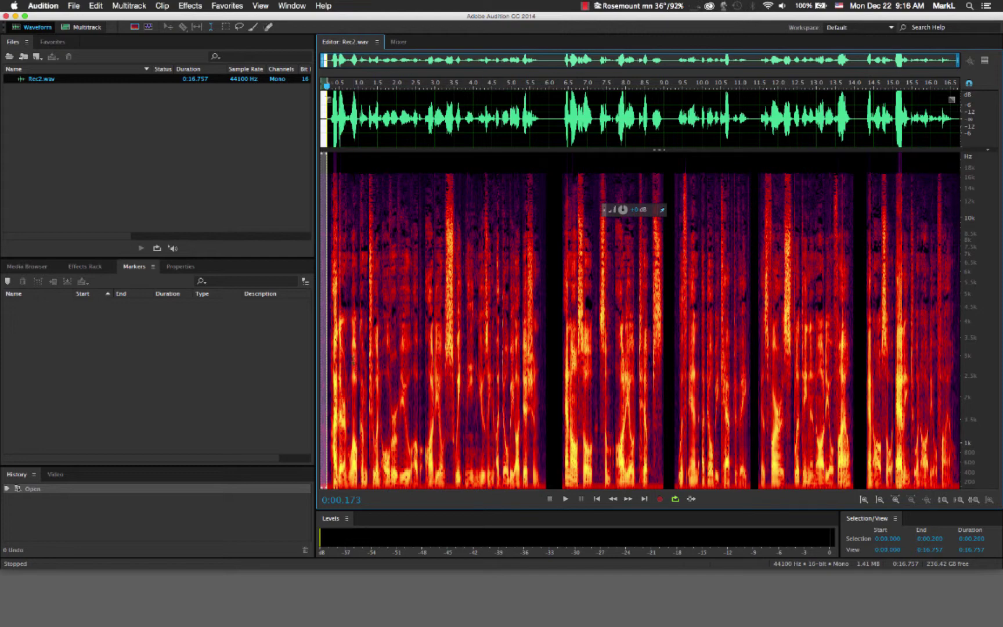
left_click(191, 6)
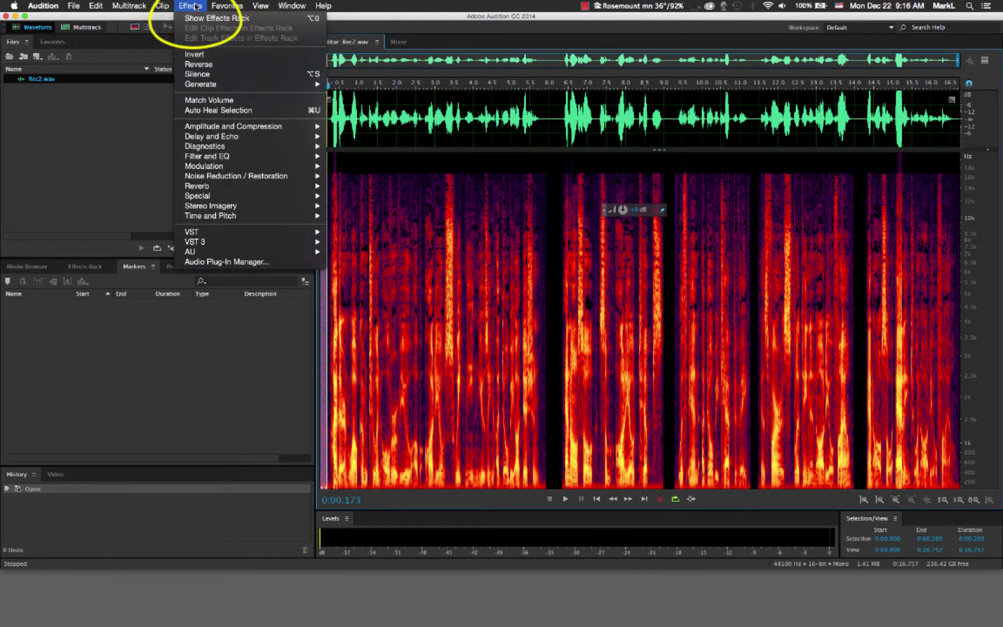
mouse_move(271, 176)
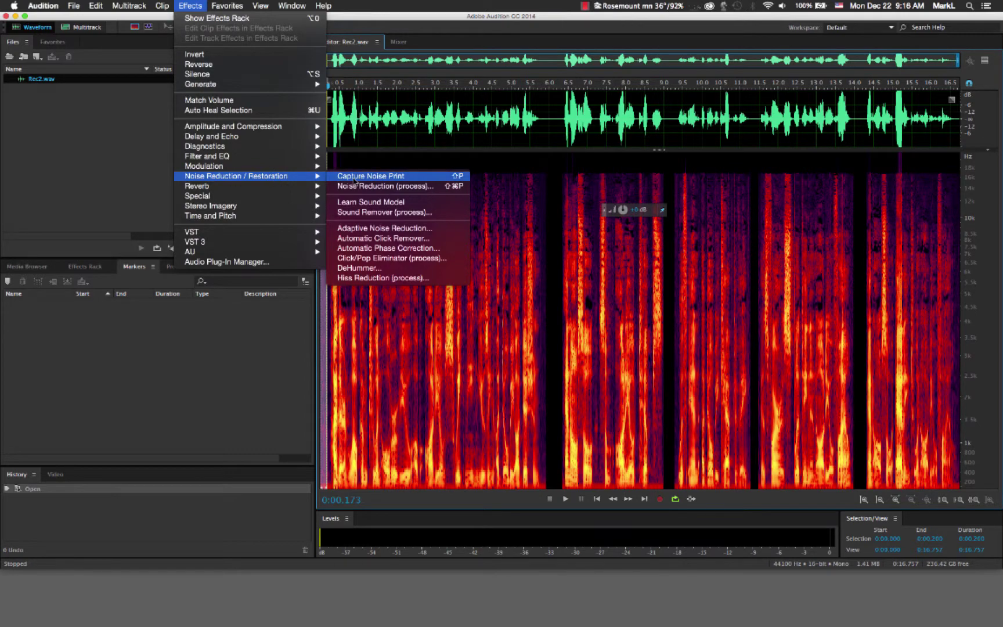
left_click(353, 176)
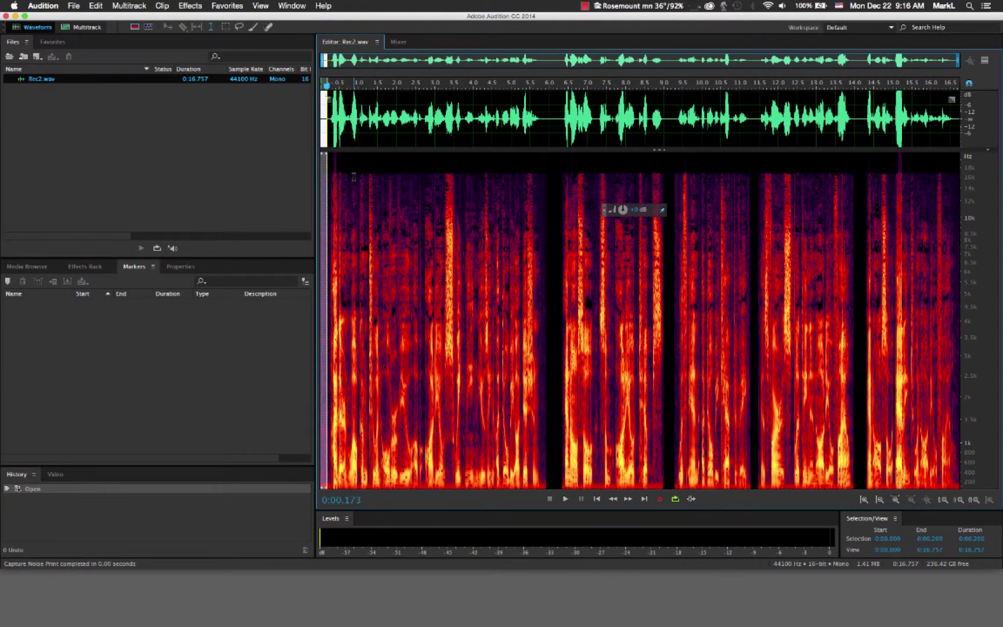
Step: Select the entire recording from start to end and open the Noise Reduction process for it
left_click(336, 214)
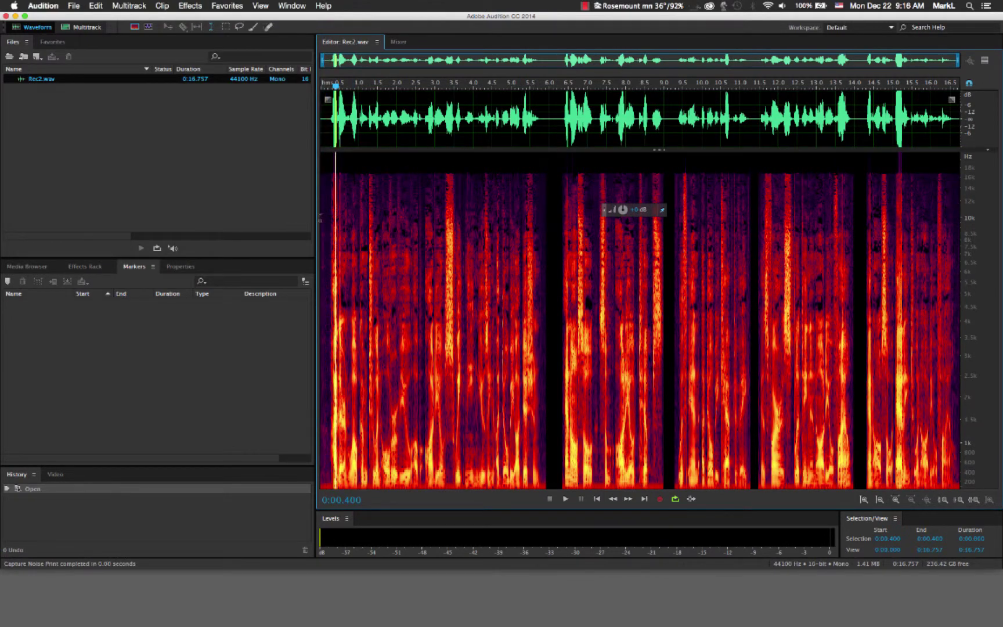
left_click_drag(319, 218, 964, 218)
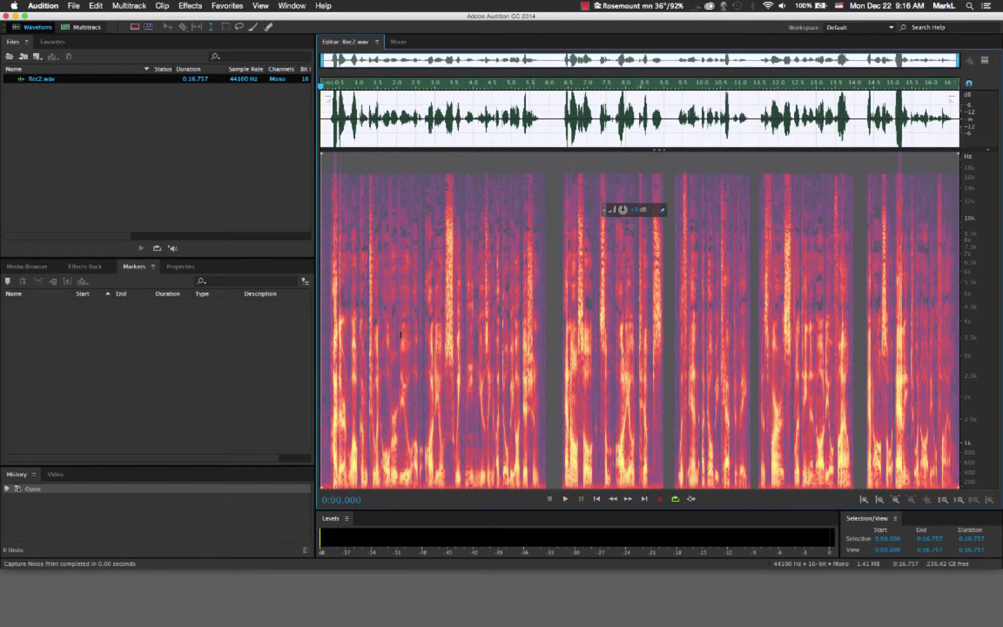
left_click(192, 7)
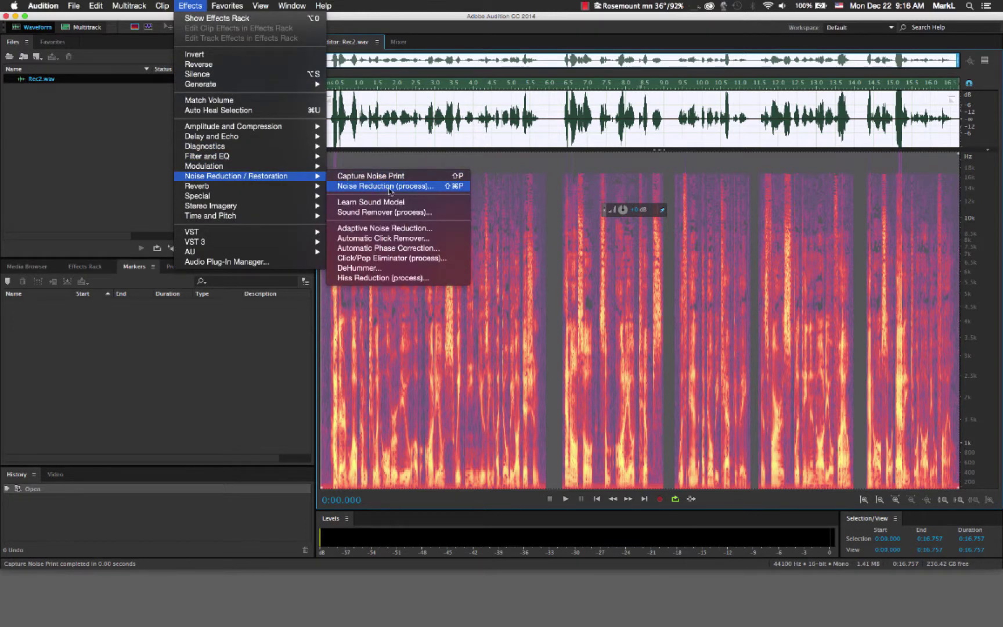
left_click(420, 189)
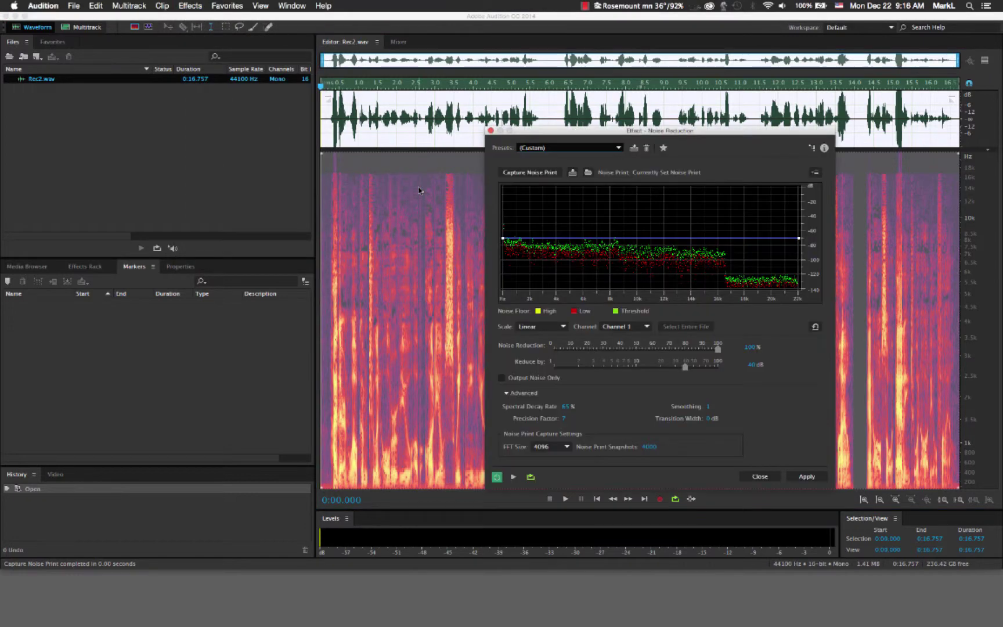
Step: Preview the narration with the noise reduction switched off and on, and apply the effect to the whole recording
left_click(514, 477)
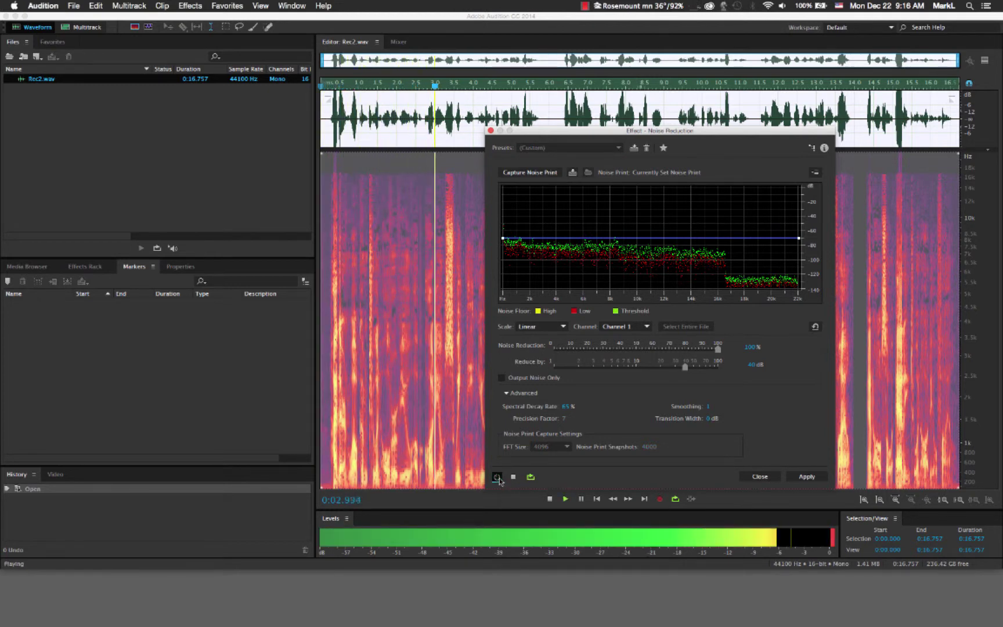
left_click(498, 476)
left_click(498, 477)
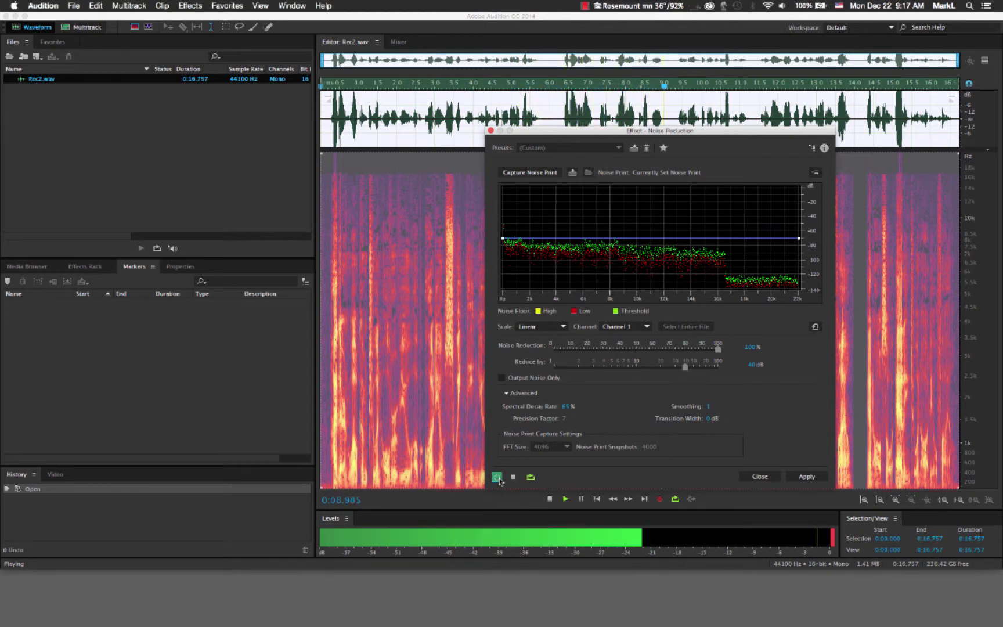
left_click(513, 477)
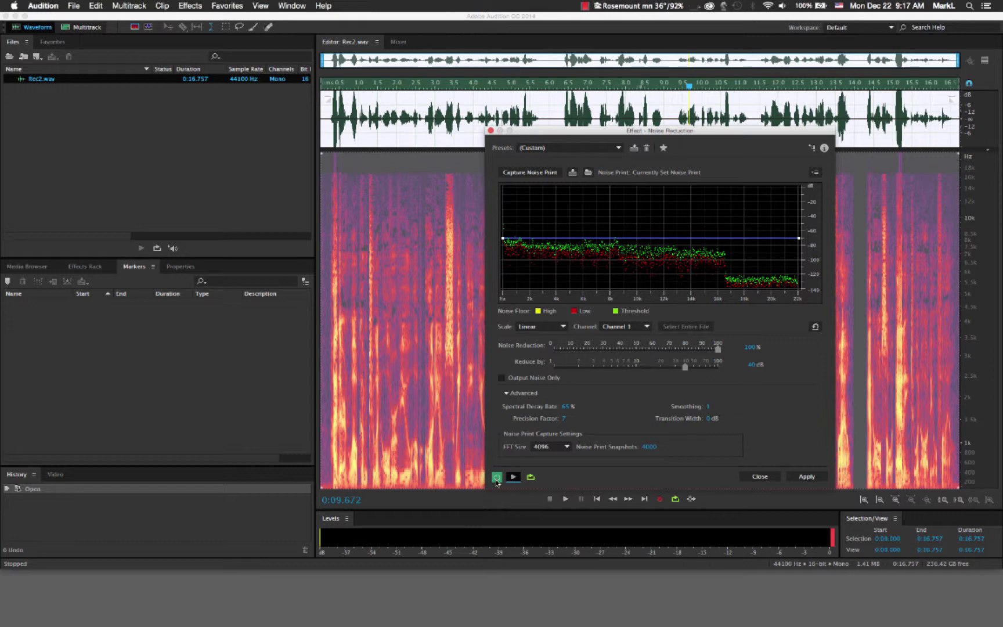
left_click(798, 478)
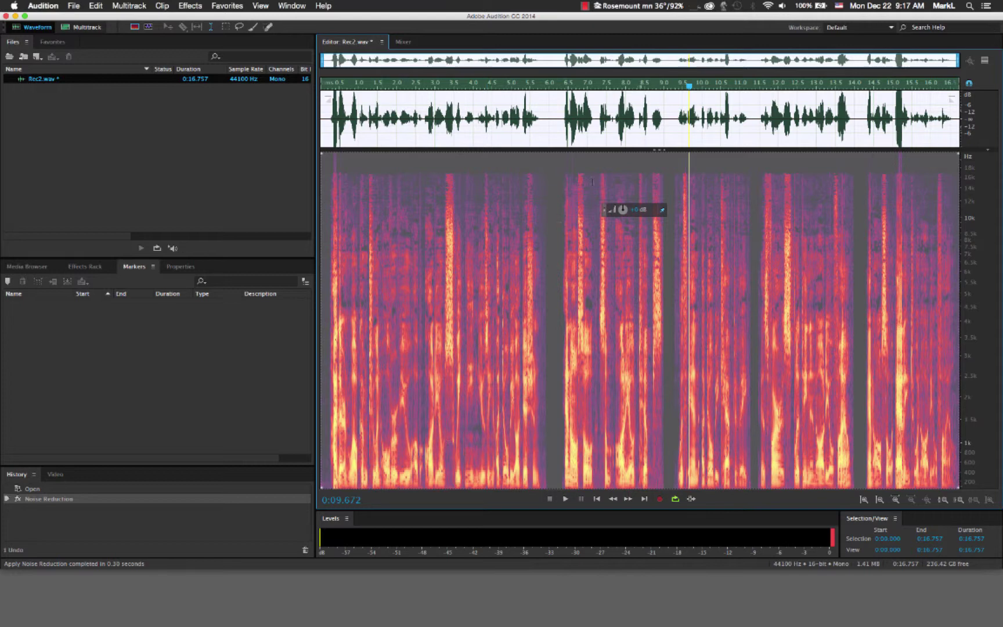
Step: Collapse the spectral display to show only the waveform, and select the whole recording again
left_click_drag(657, 152, 675, 492)
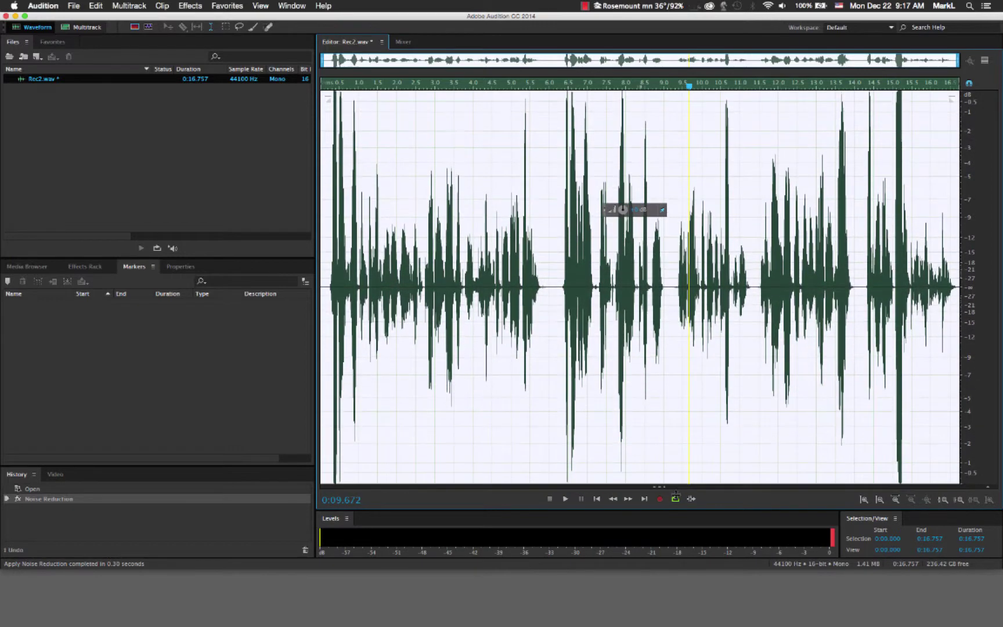
left_click(321, 413)
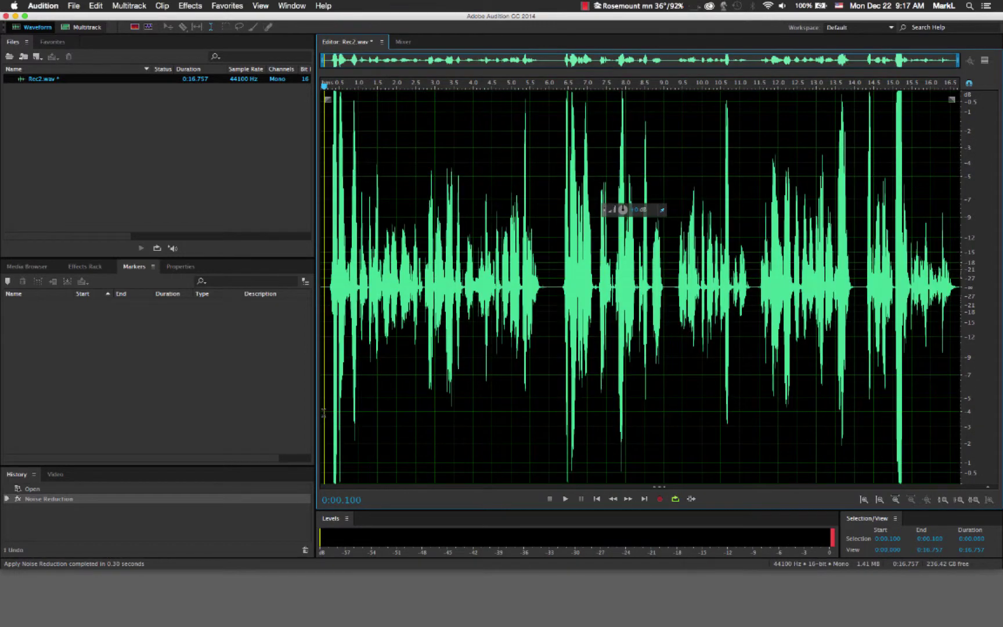
key("super+a")
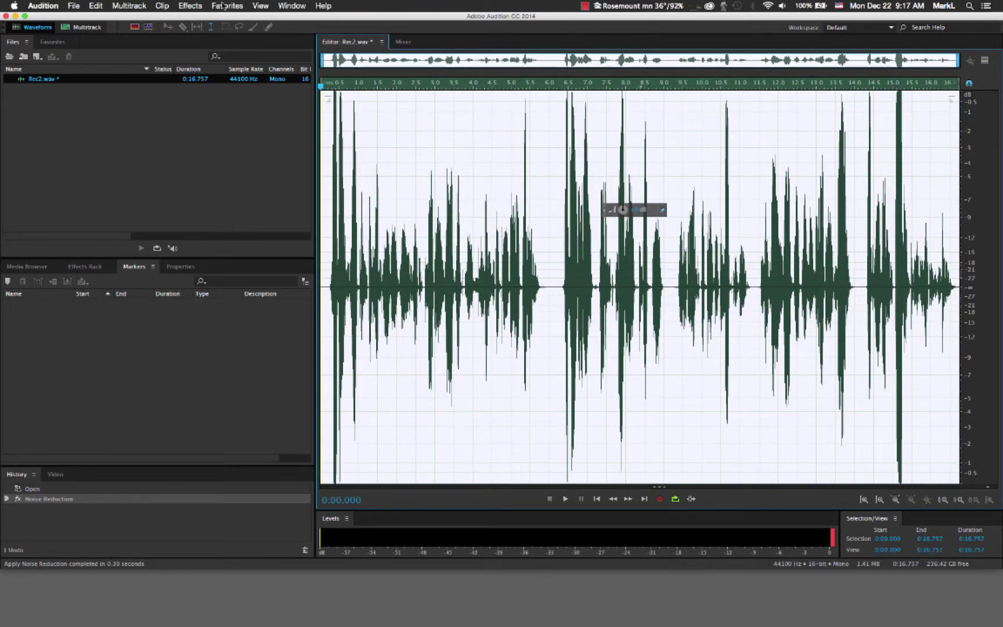
Step: Open the Parametric Equalizer for the selected recording and load its (Default) preset
left_click(199, 7)
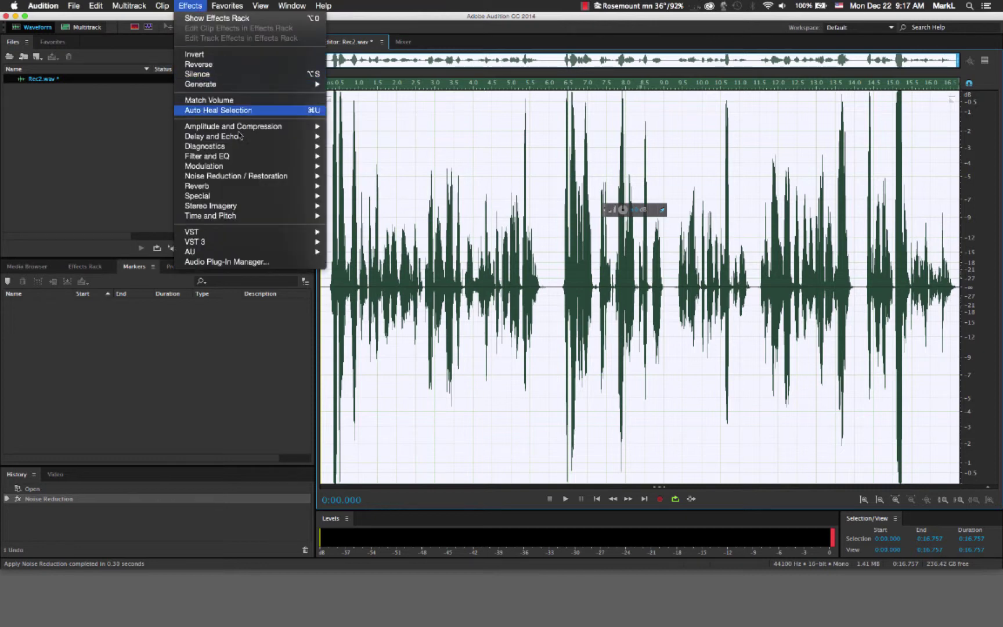
mouse_move(241, 158)
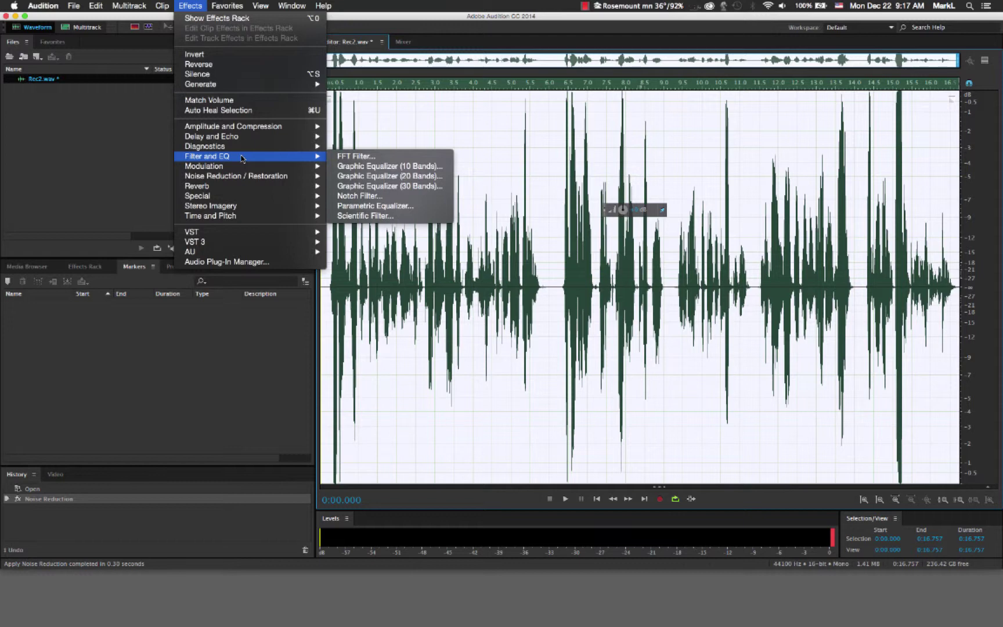
left_click(428, 210)
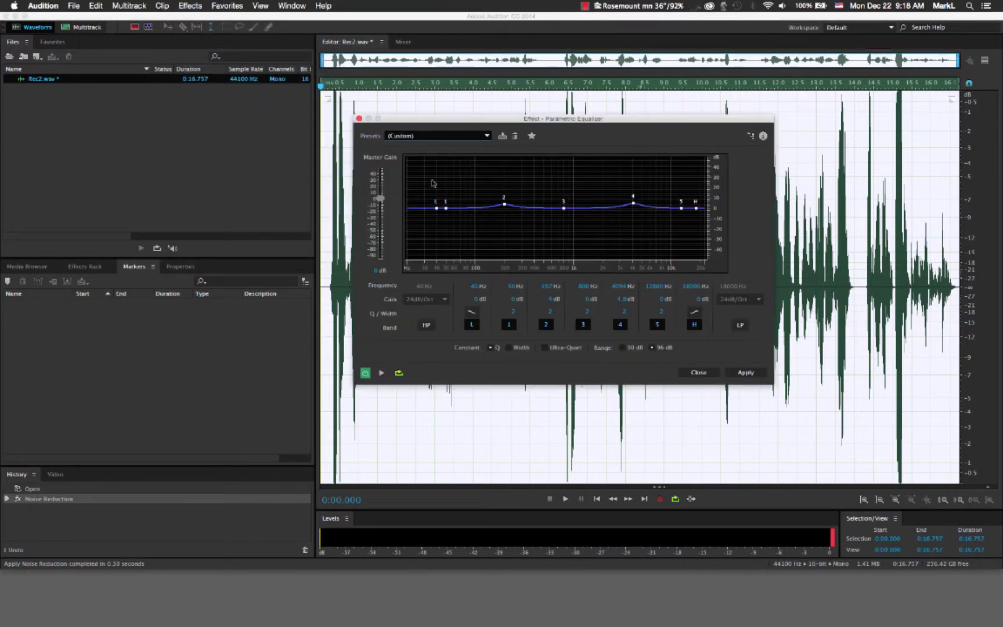
left_click(487, 137)
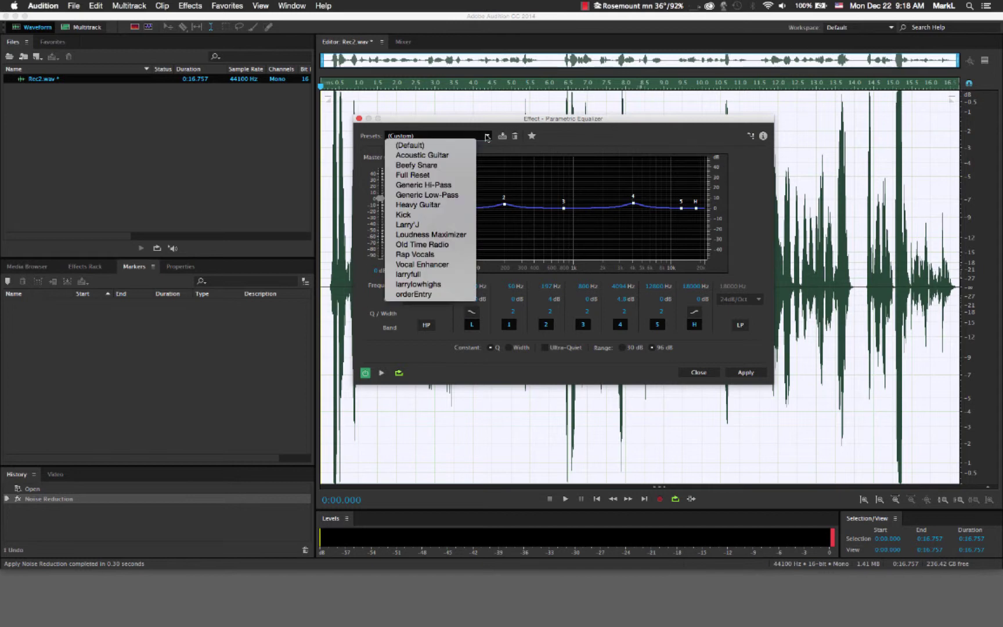
left_click(455, 149)
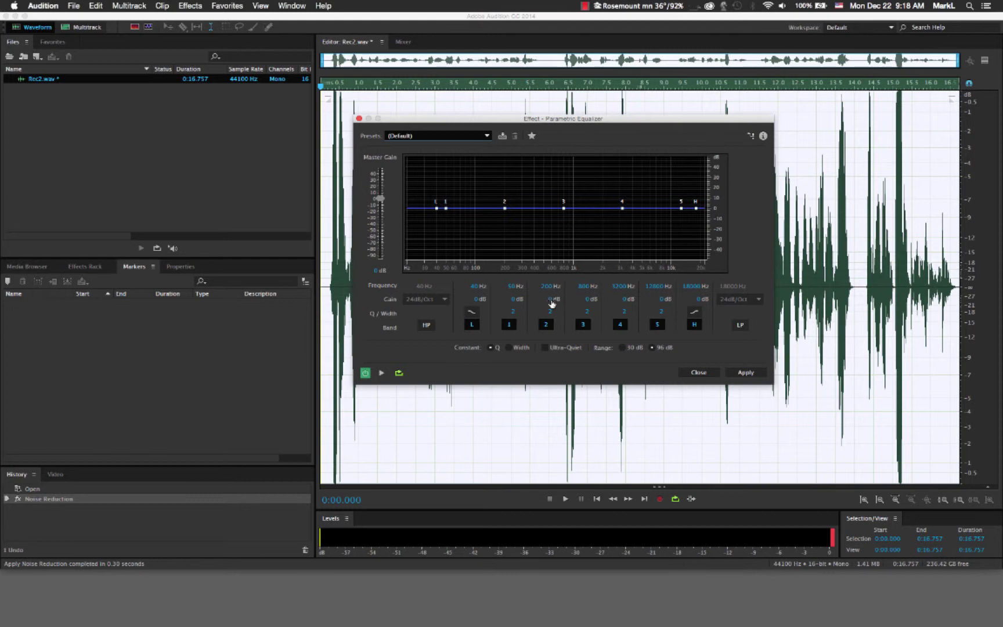
Step: Set the gain of equalizer band 2 to 4 dB and preview the narration with the effect switched off and on
left_click_drag(552, 302, 571, 302)
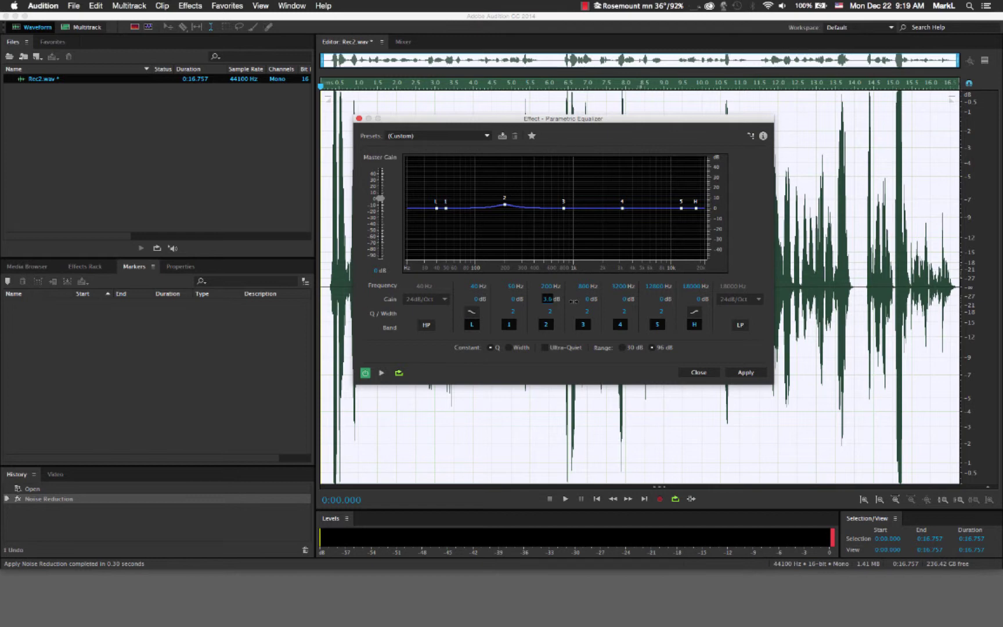
type("4")
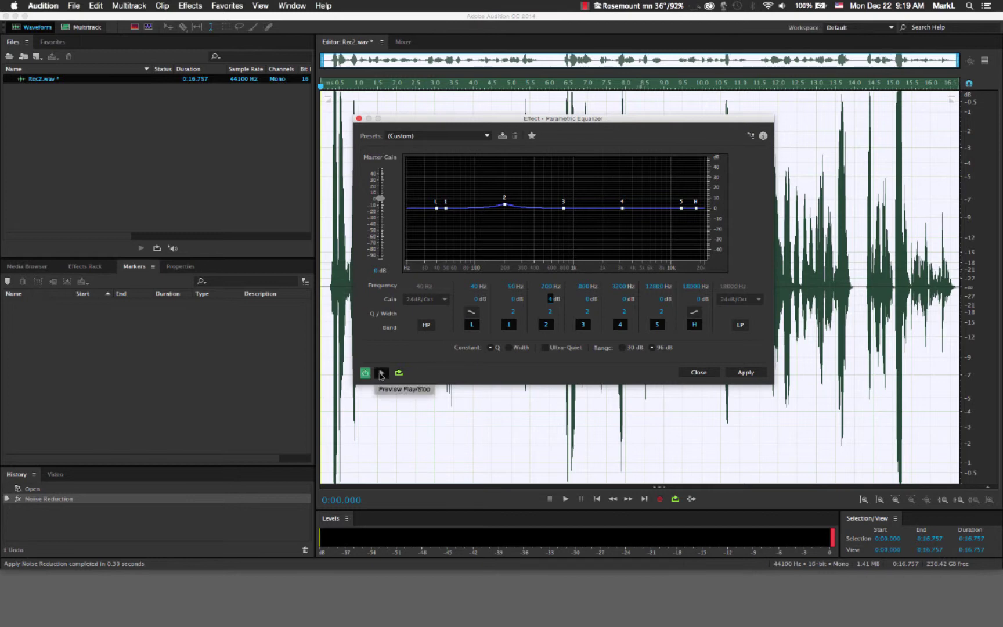
left_click(381, 374)
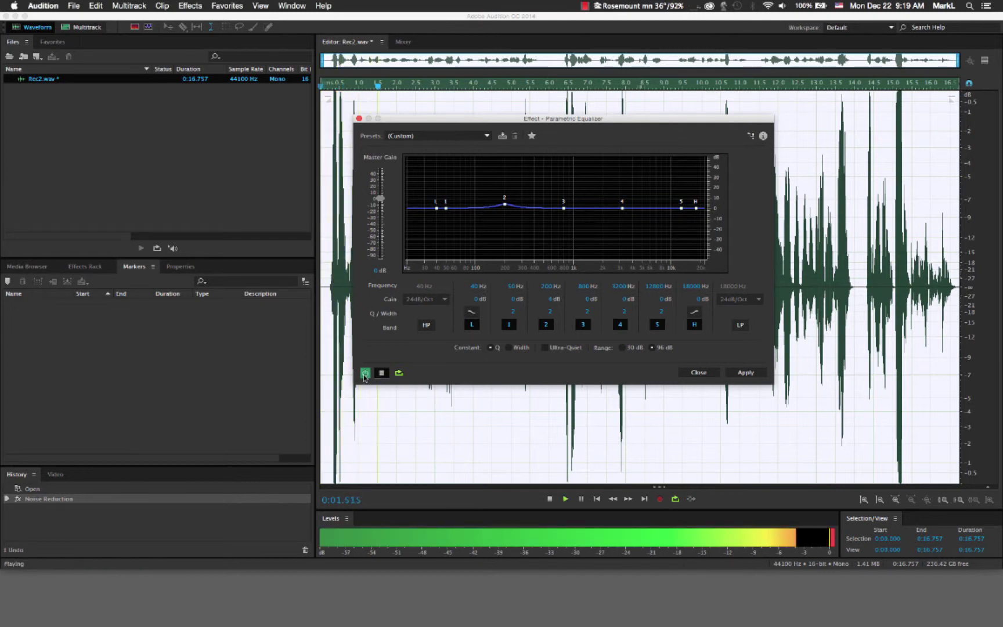
left_click(365, 375)
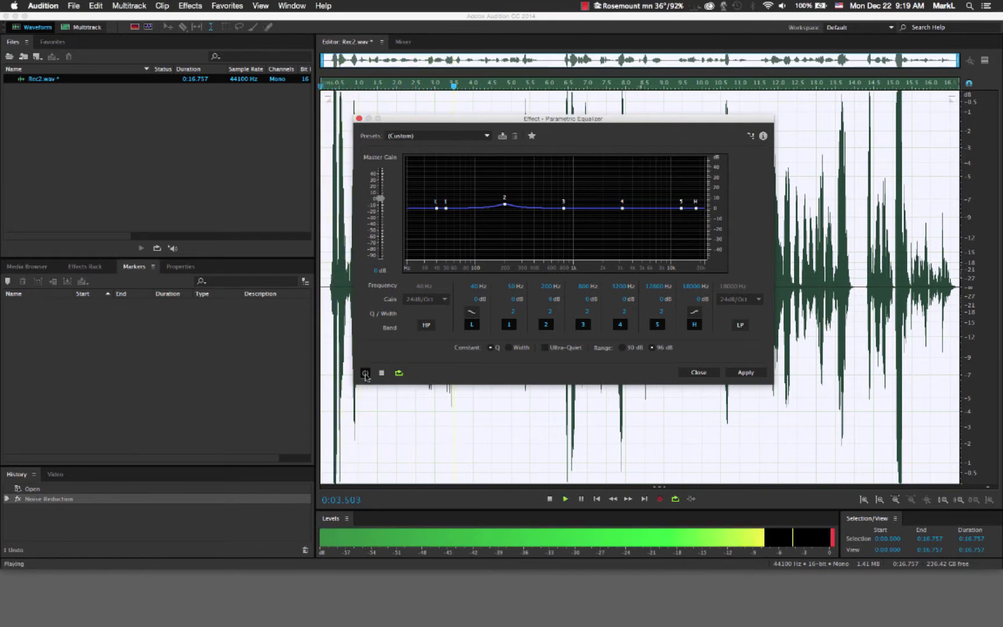
left_click(365, 375)
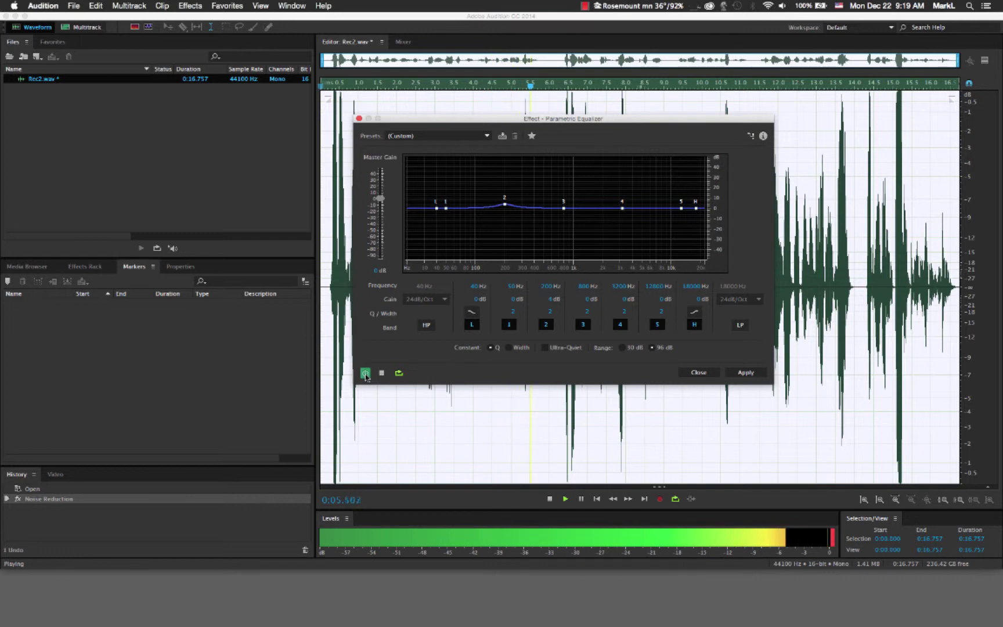
left_click(365, 375)
left_click(365, 374)
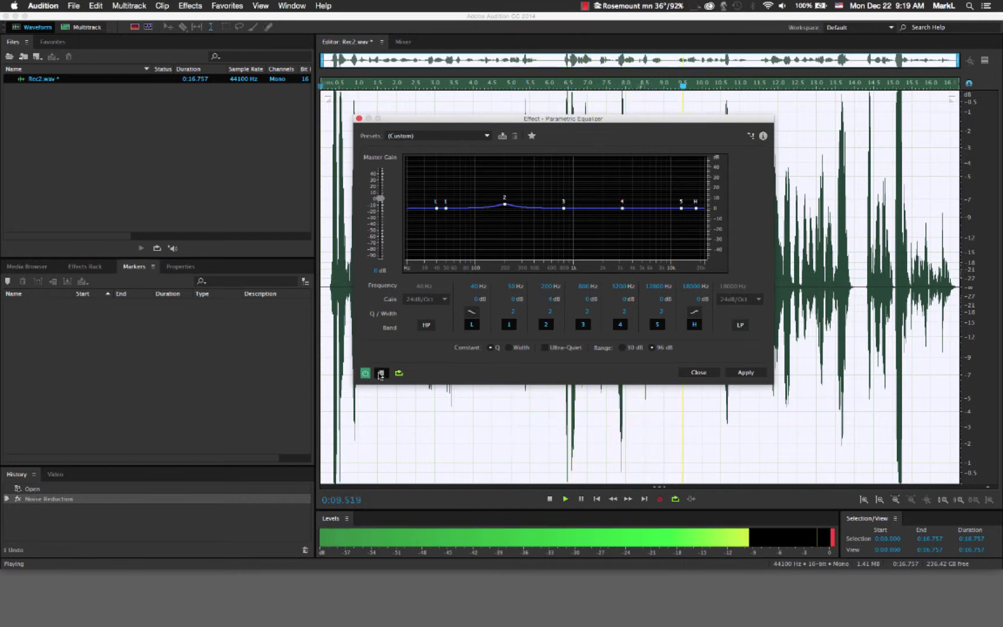
left_click(380, 374)
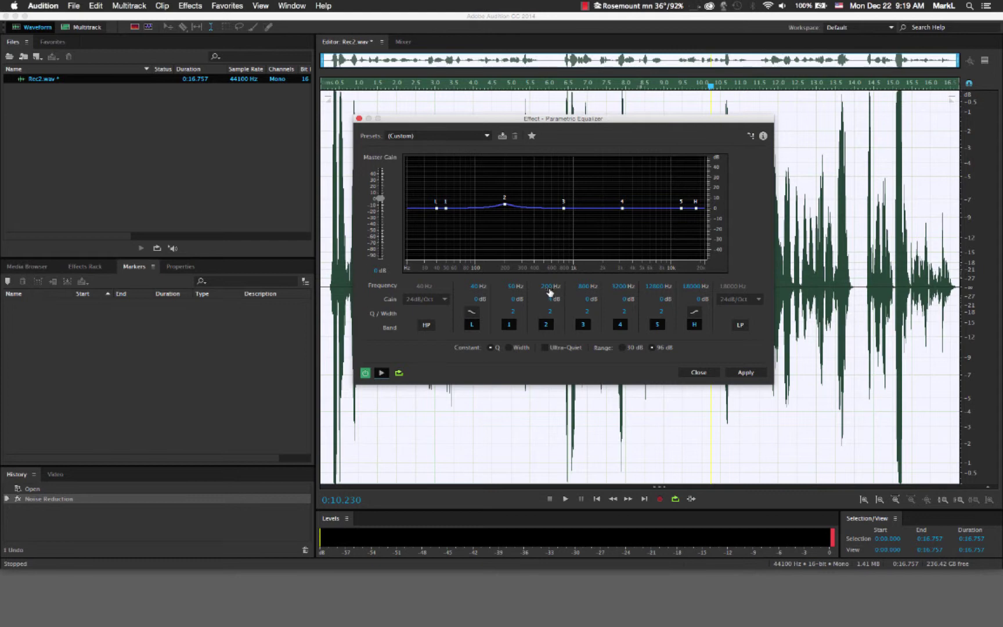
Step: Shift band 2's frequency up to about 400 Hz, and bring it back down to about 200 Hz
left_click_drag(549, 288, 567, 286)
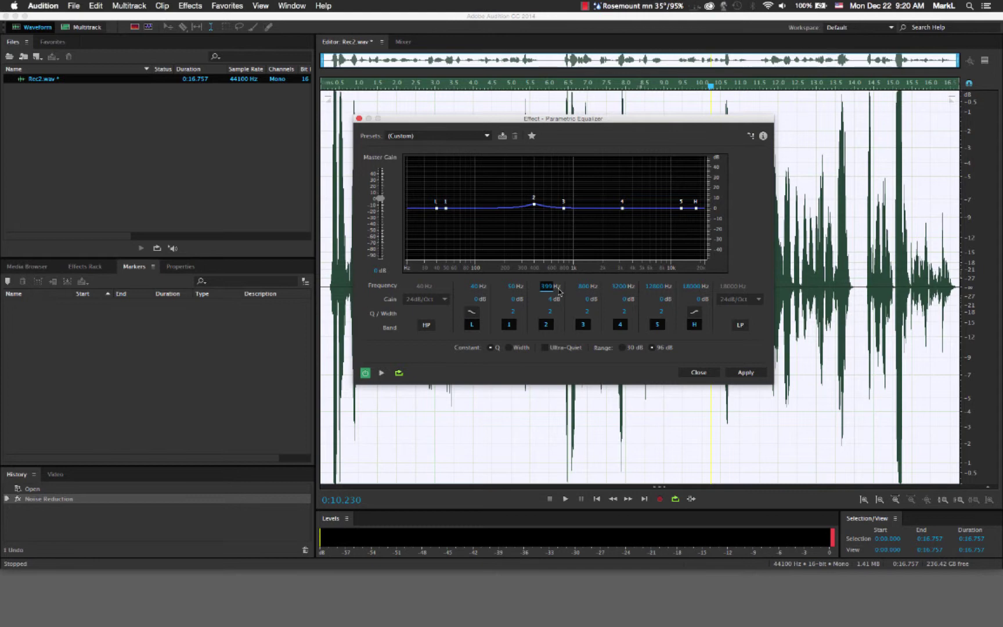
left_click(551, 287)
left_click_drag(552, 290, 535, 295)
Step: Set equalizer band 4 to a frequency of 3000 Hz and raise its gain to about 4.4 dB
left_click(620, 288)
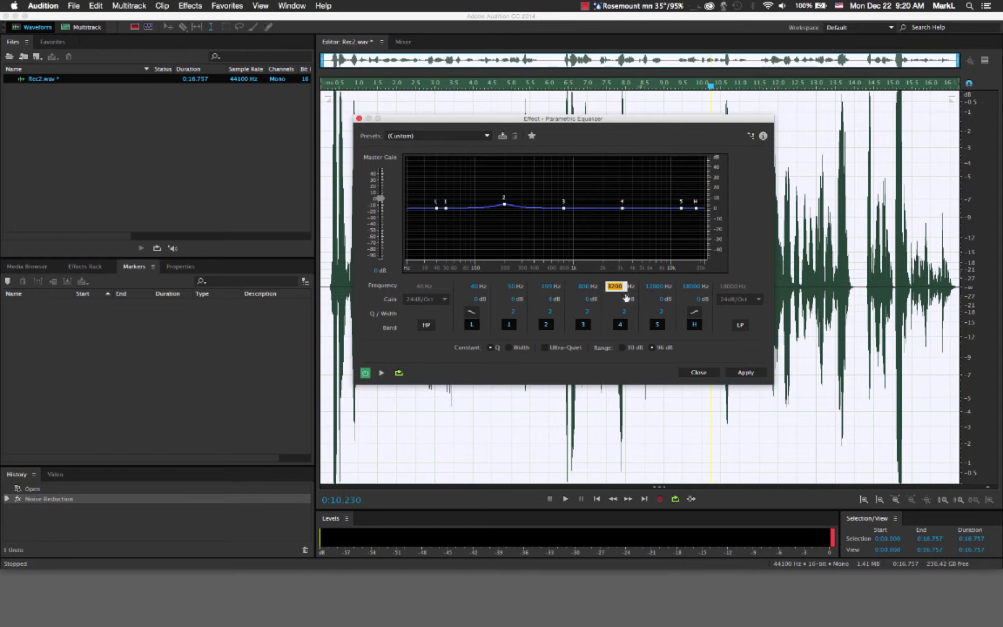
type("3000")
key("Return")
left_click_drag(624, 303, 647, 299)
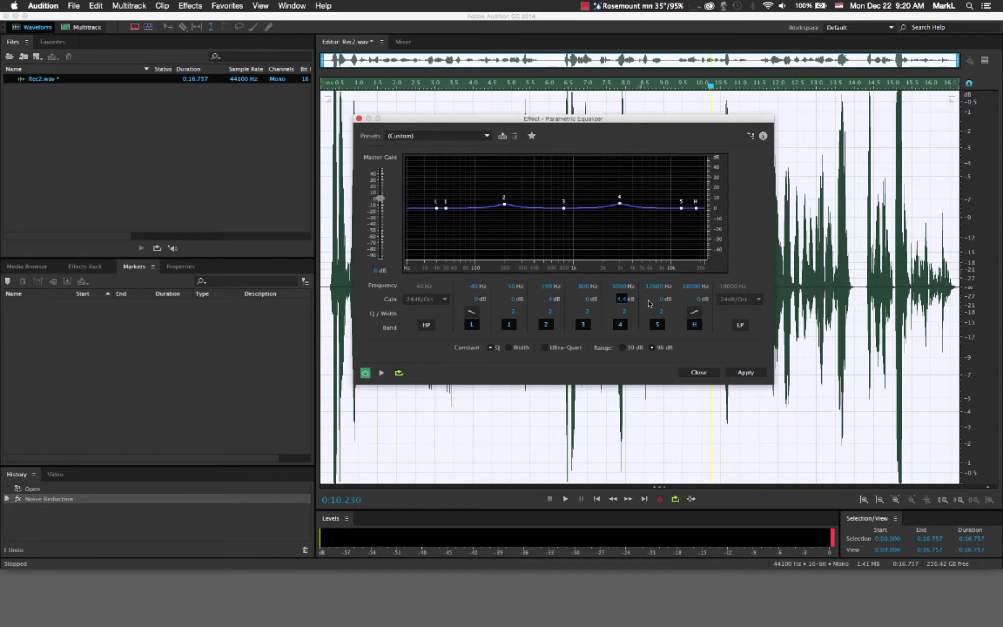
Step: Preview the narration with the two-band boost switched off and on, and apply the Parametric Equalizer to the whole recording
left_click(382, 373)
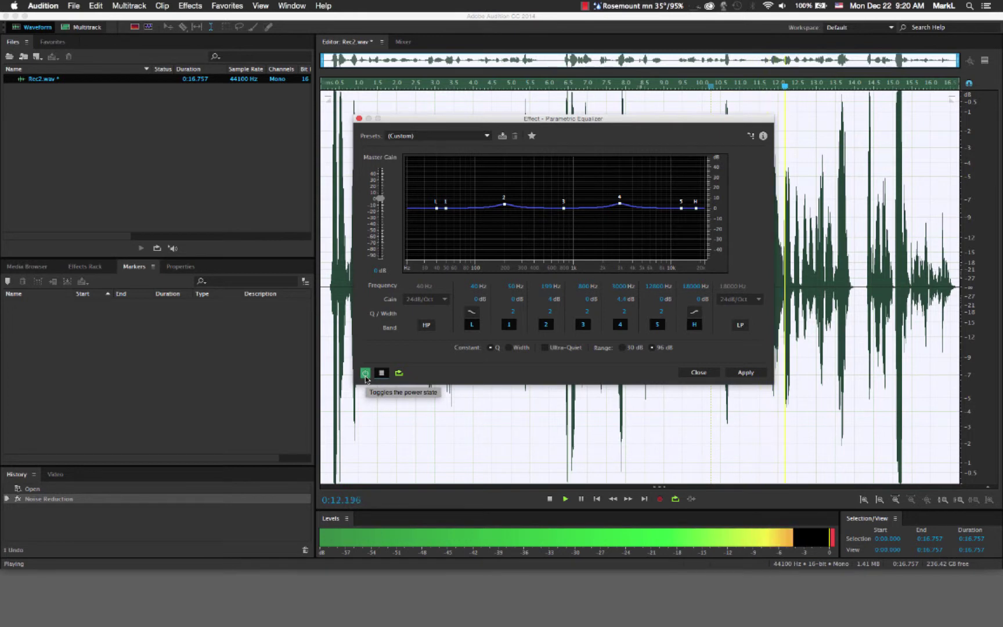
left_click(365, 373)
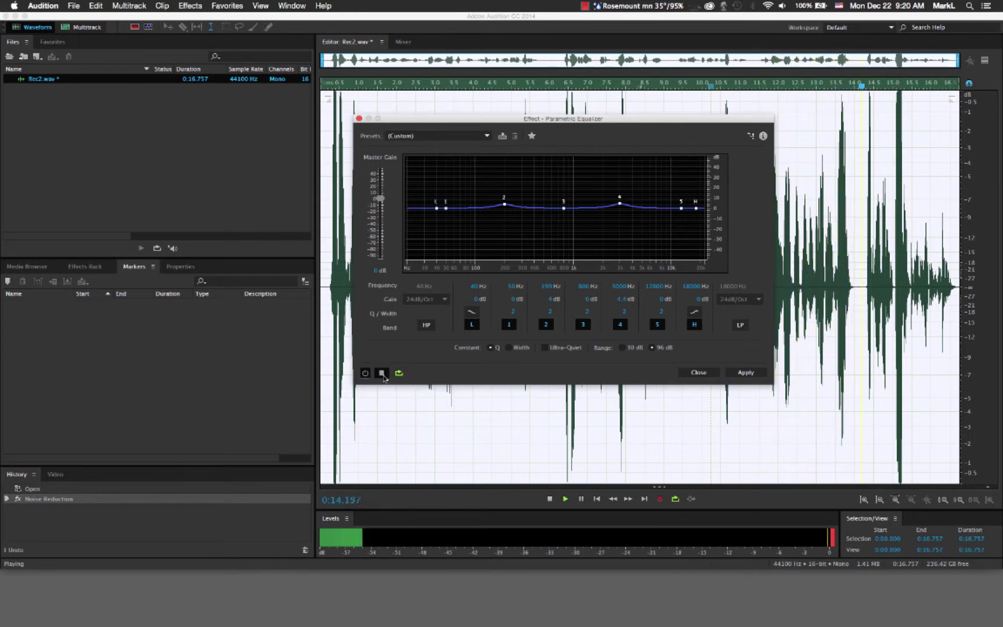
left_click(382, 375)
left_click(382, 374)
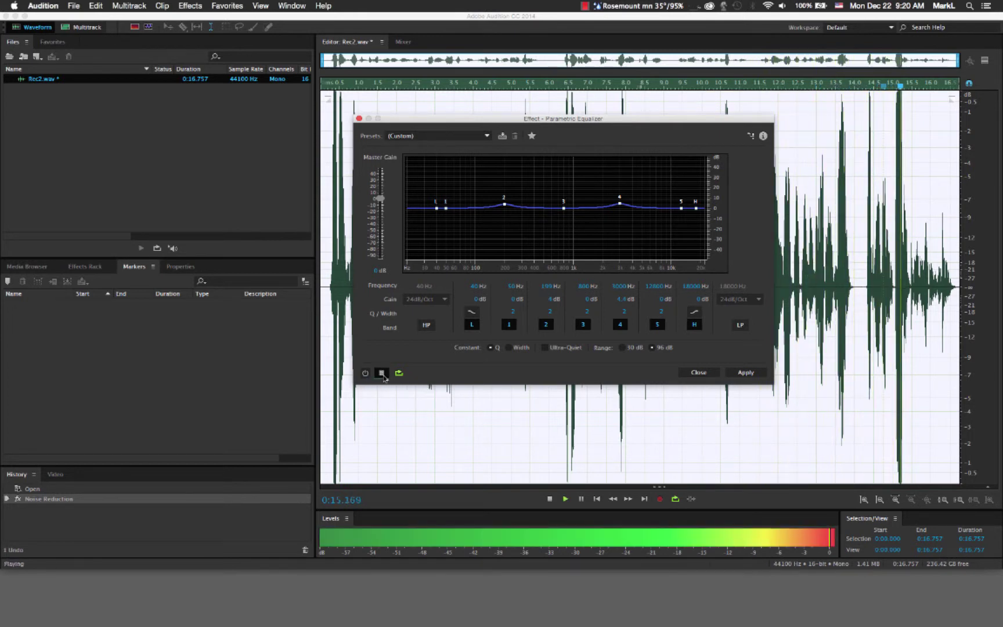
left_click(365, 373)
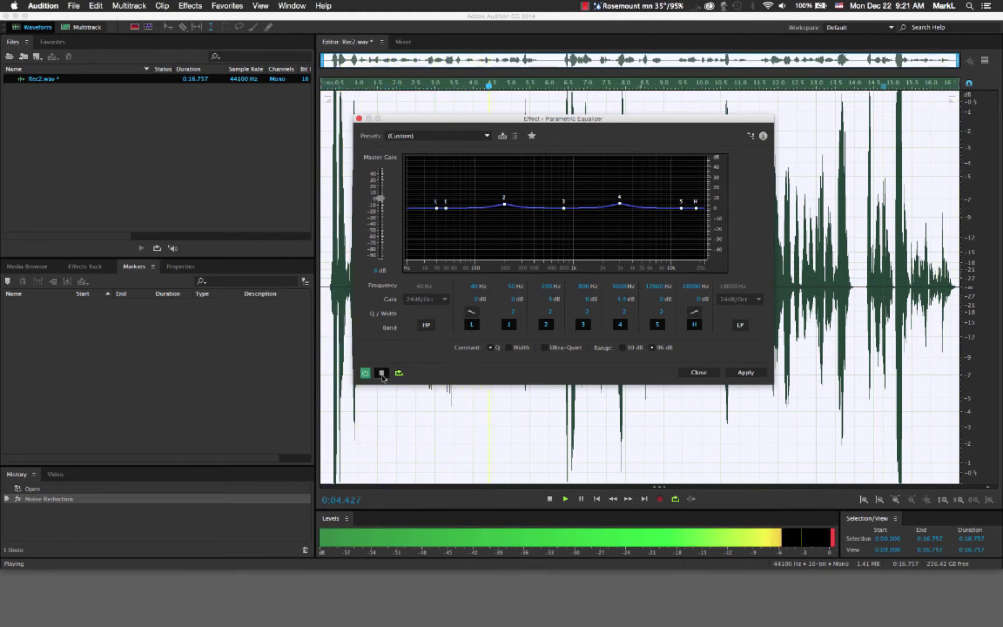
left_click(381, 373)
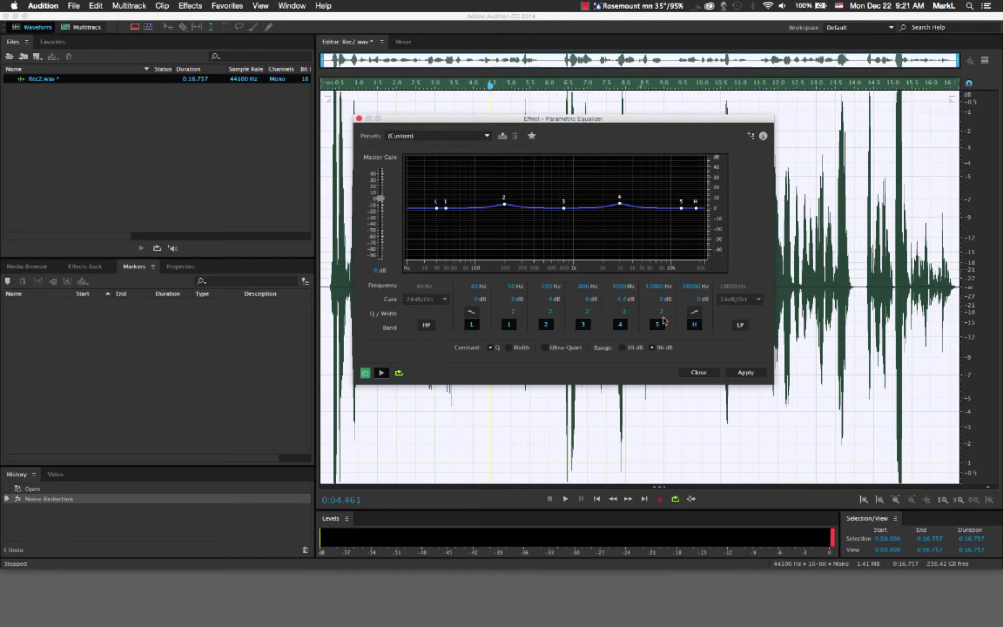
left_click(744, 374)
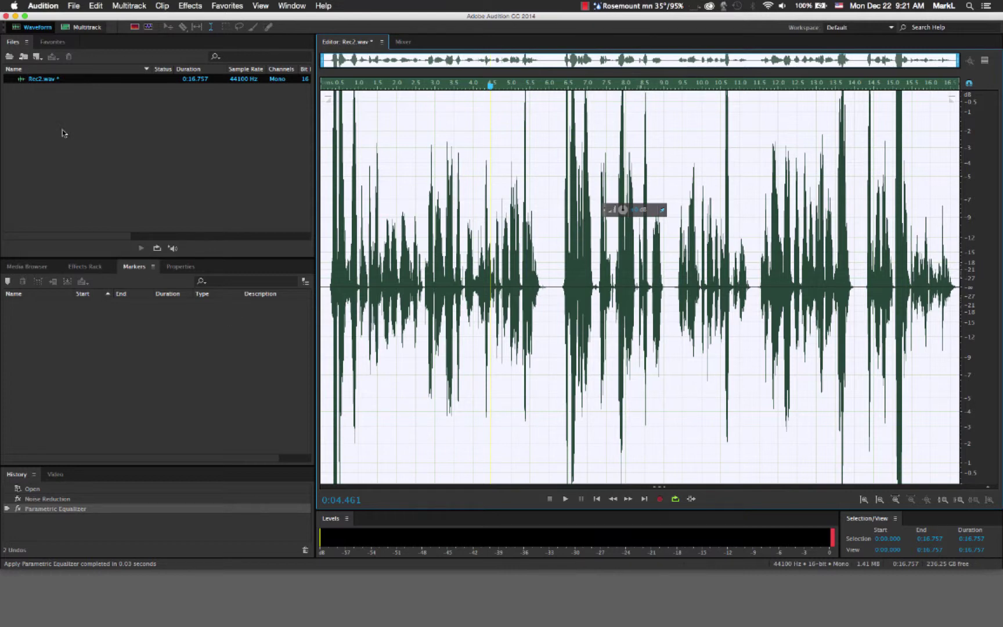
Step: Quit Audition, saving the changes to Rec2.wav
left_click(44, 5)
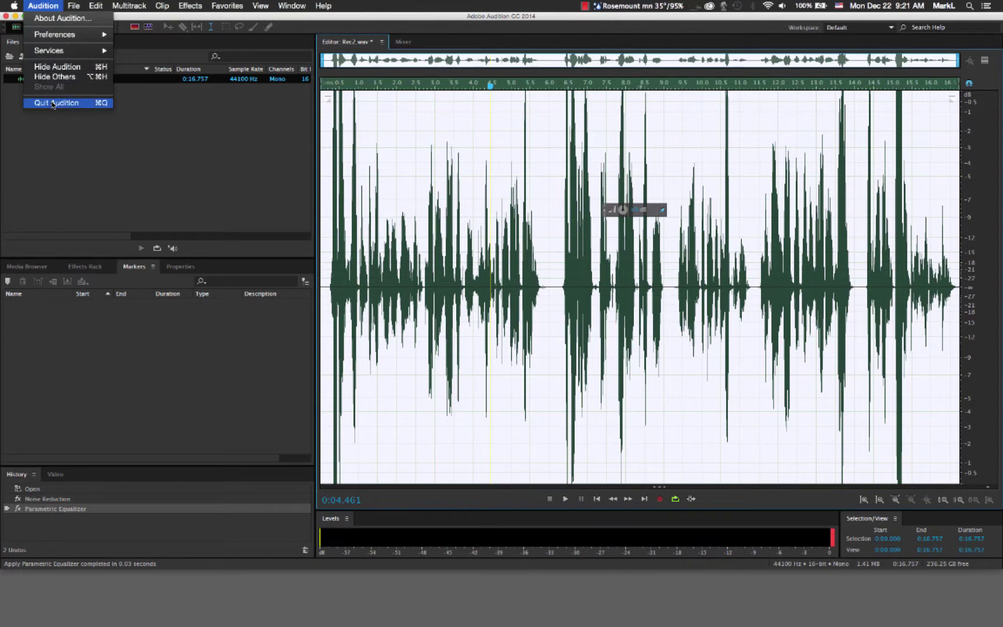
left_click(53, 101)
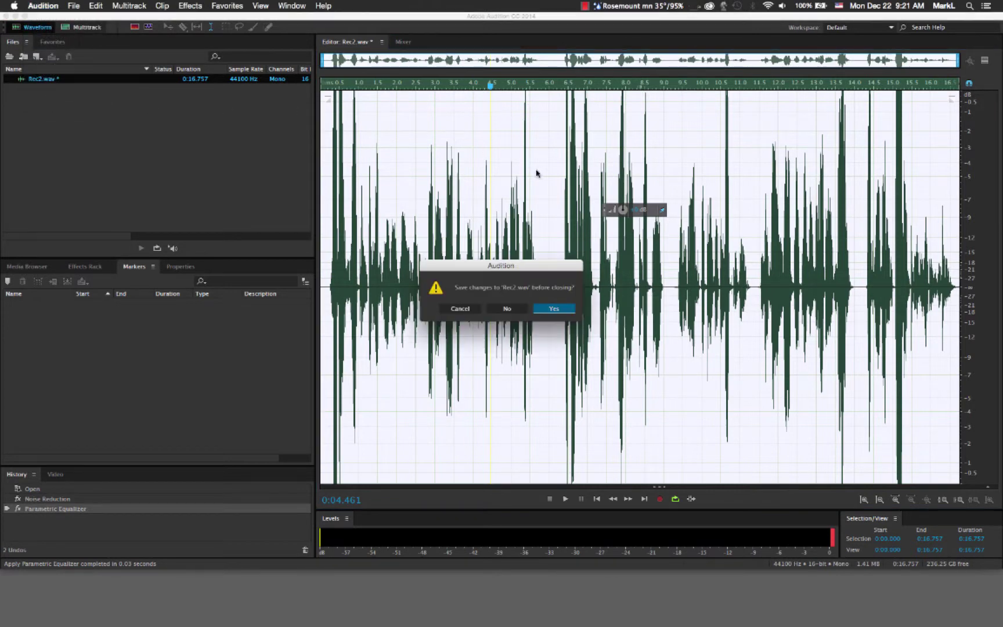
left_click(555, 309)
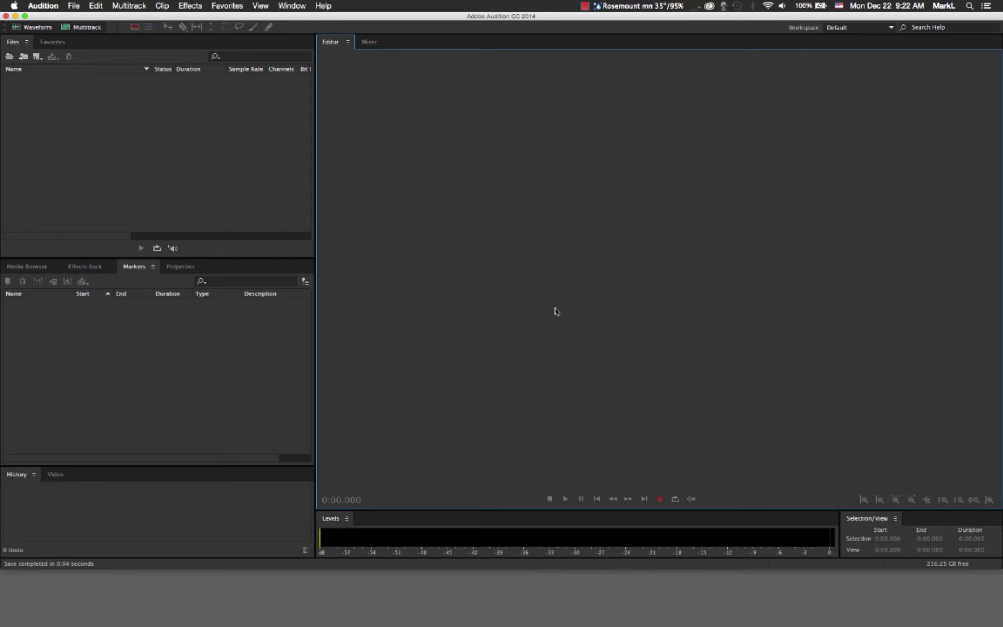
Step: Switch to Adobe Captivate and play the first few seconds of slide 1's timeline to hear its audio
key("super+Tab")
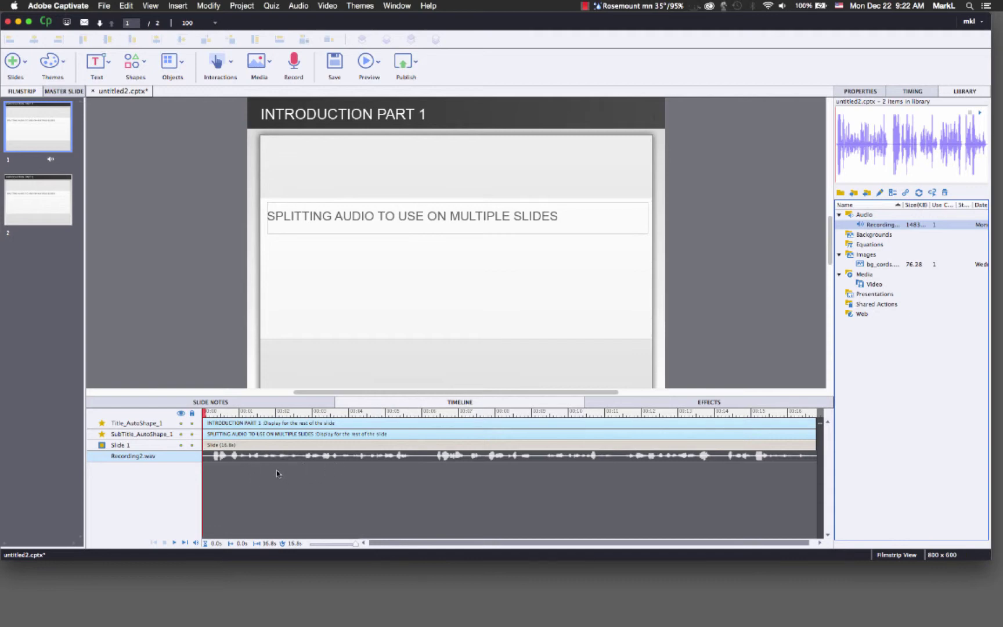
left_click(175, 543)
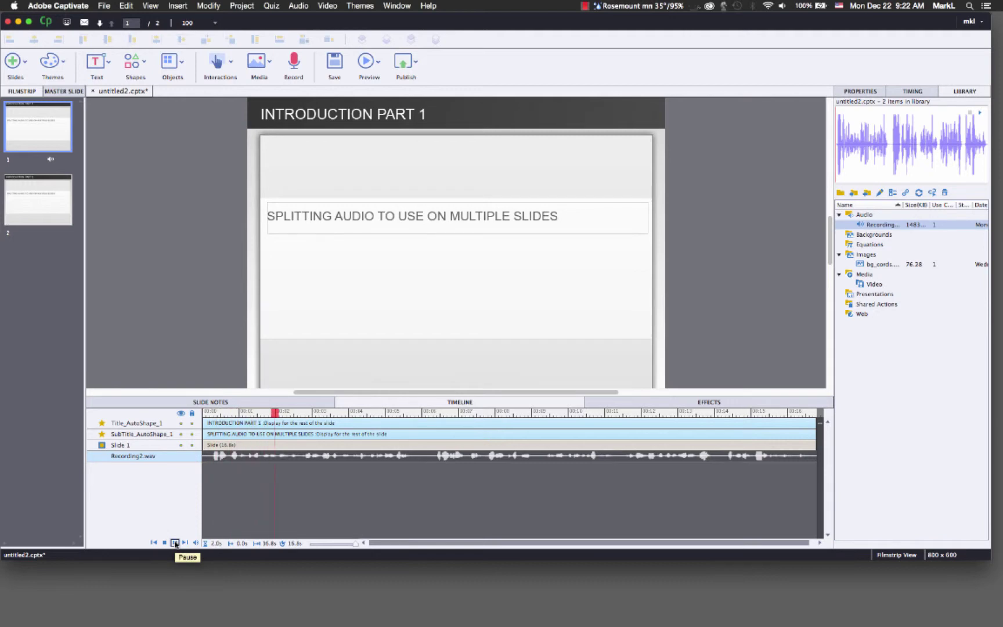
left_click(175, 543)
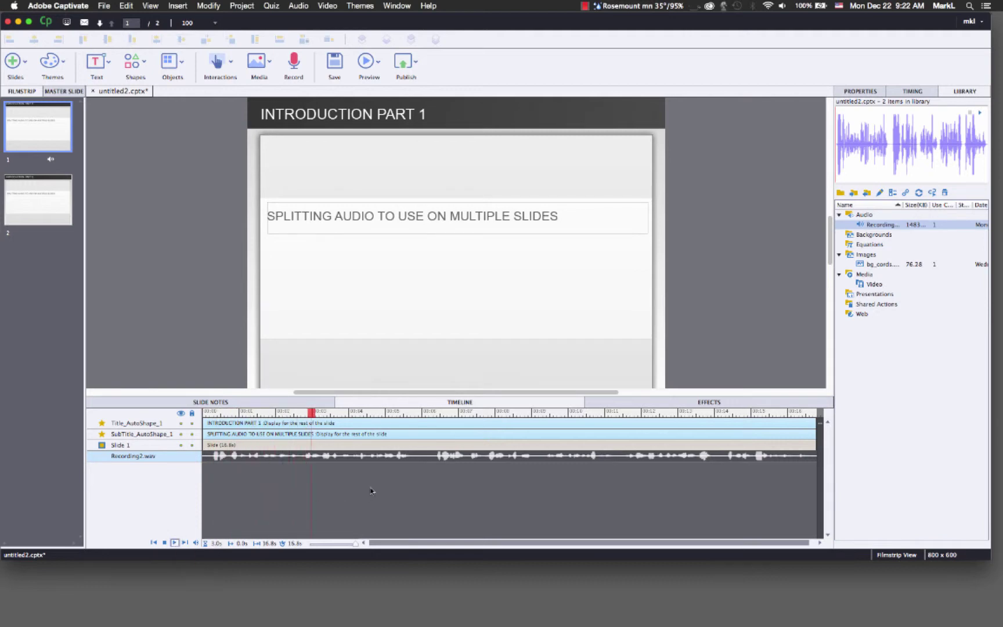